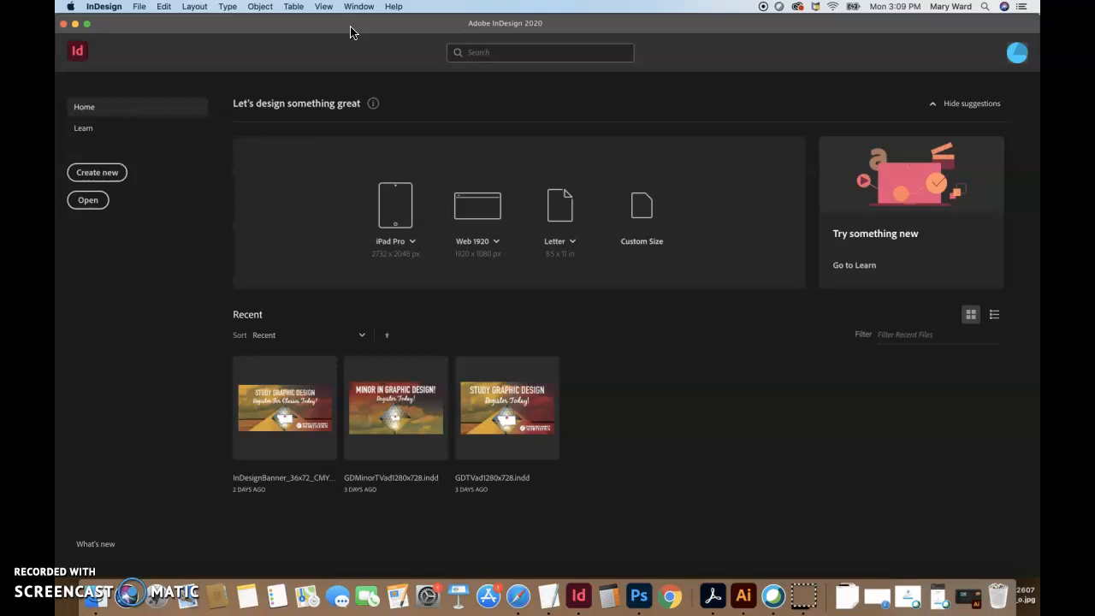
- Set both the horizontal and vertical ruler units to Inches in the Units & Increments preferences
left_click(104, 7)
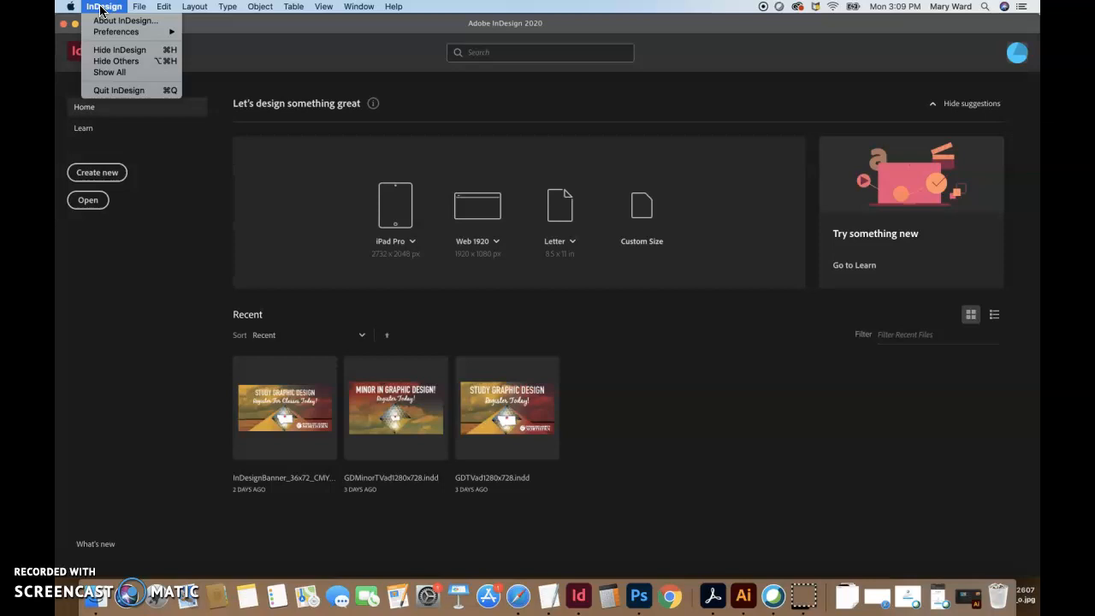
left_click(166, 7)
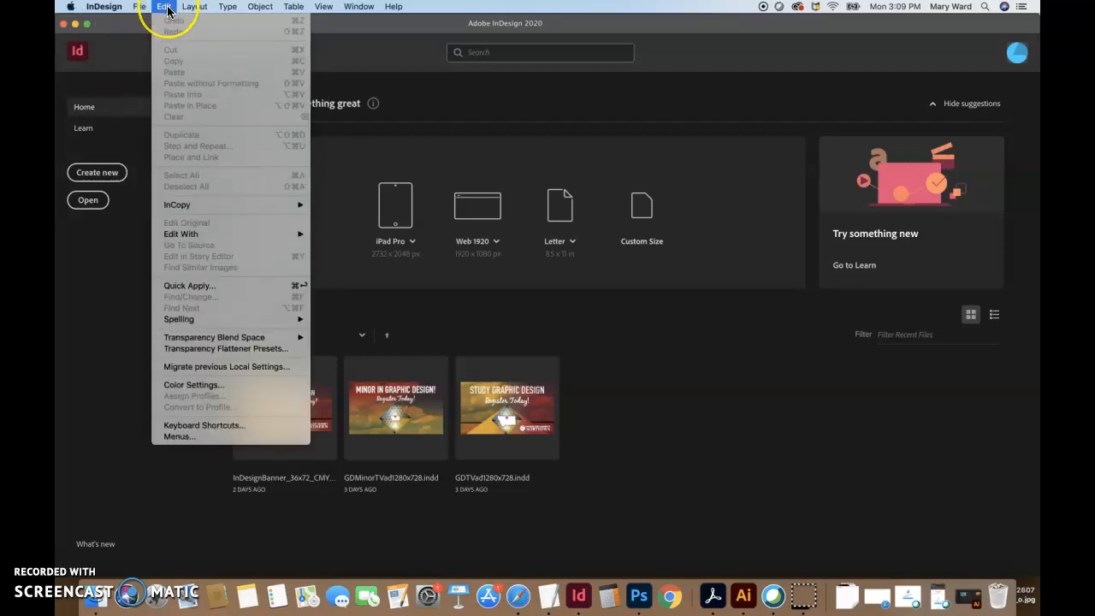
mouse_move(103, 6)
left_click(116, 32)
left_click(214, 43)
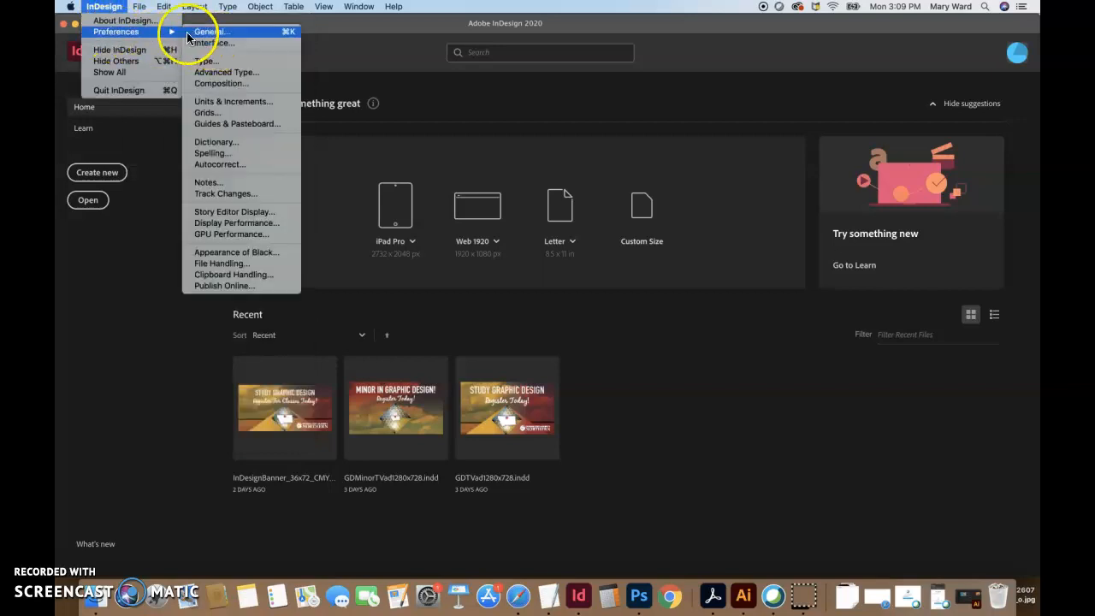
left_click(225, 107)
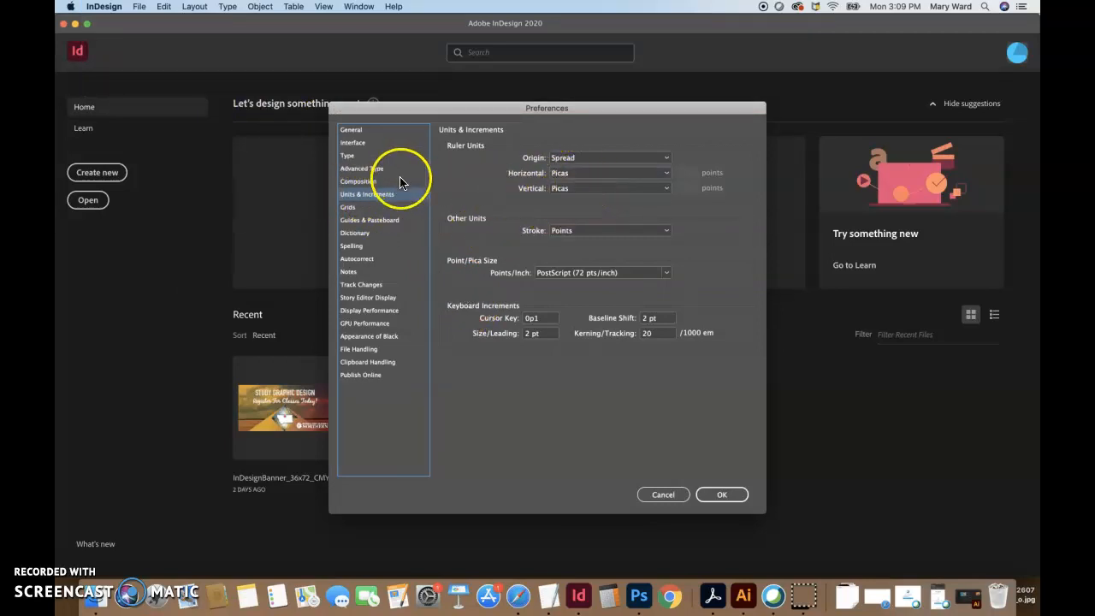
left_click(365, 196)
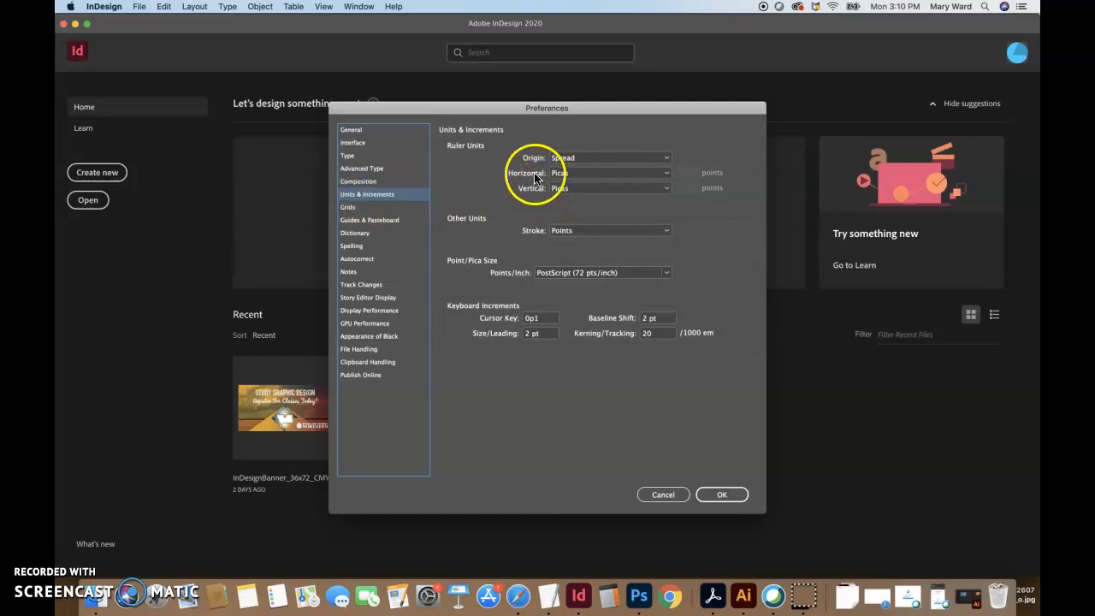
left_click(666, 178)
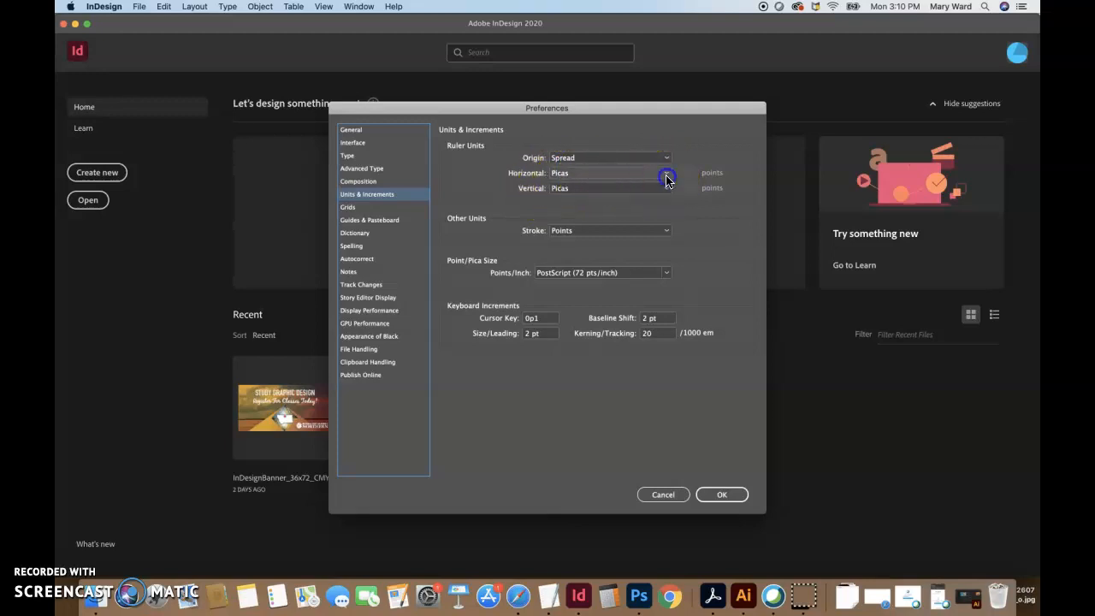
left_click(641, 215)
left_click(667, 190)
left_click(649, 225)
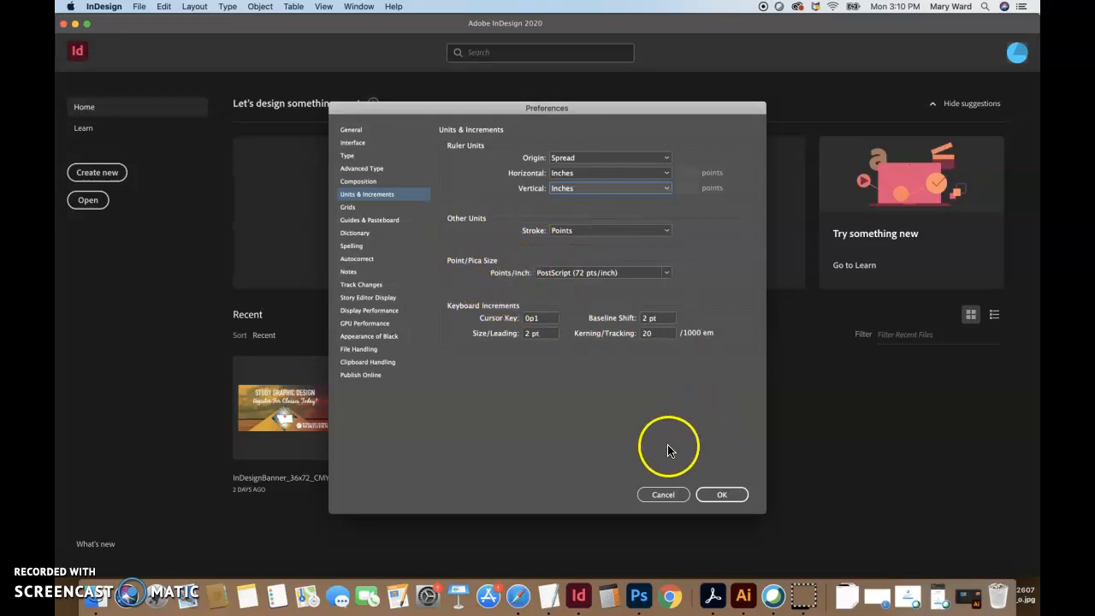
left_click(722, 494)
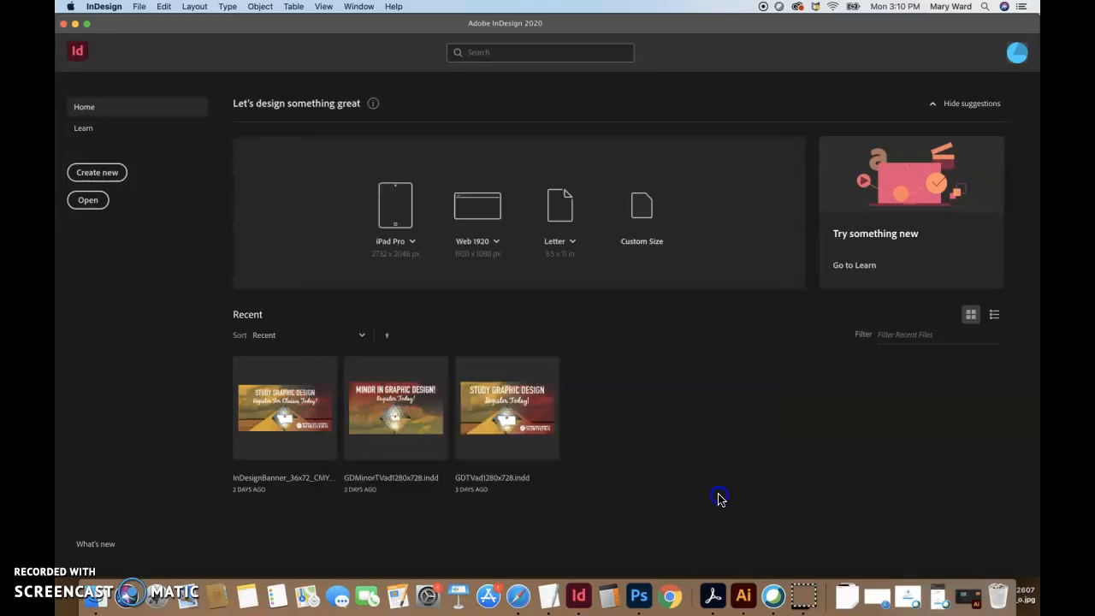
- Open the setup for creating a new document
left_click(623, 380)
left_click(110, 178)
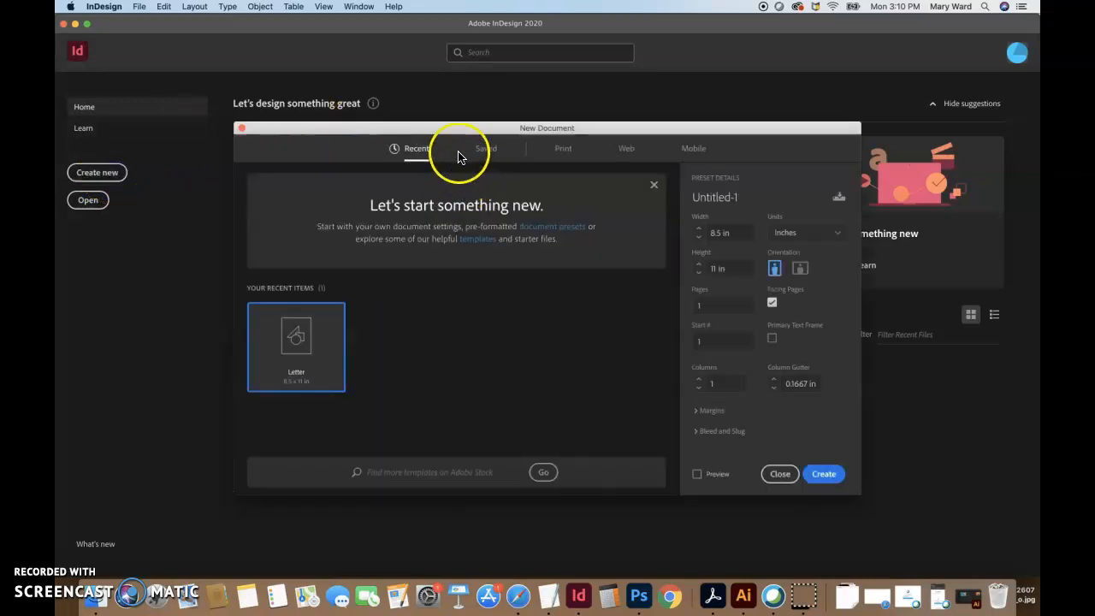
left_click_drag(454, 127, 429, 124)
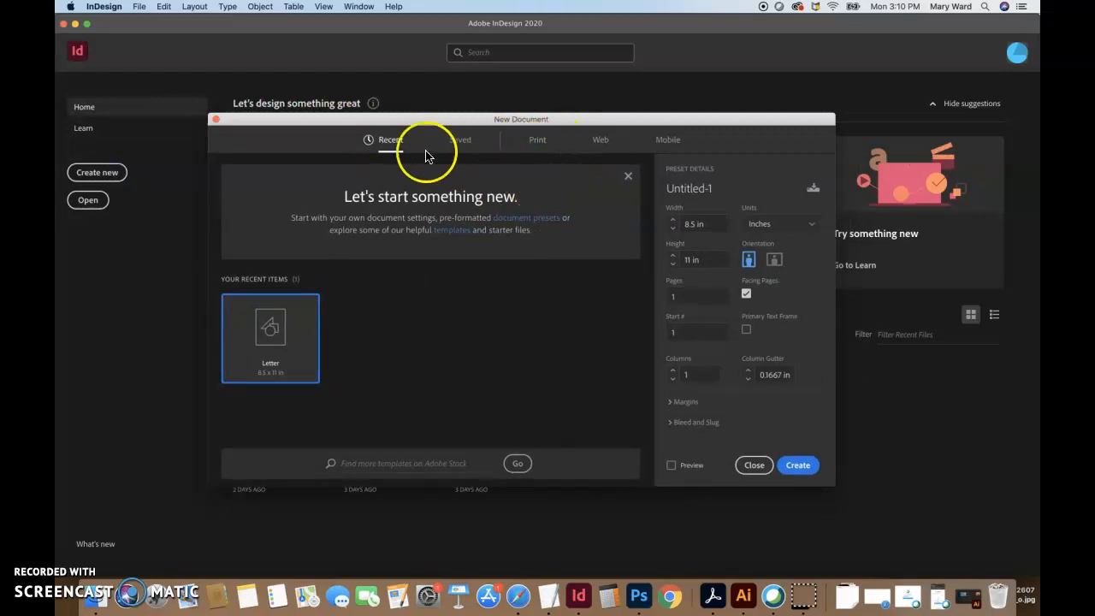
- Look through the blank document presets offered for Print, Web and Mobile
left_click(540, 149)
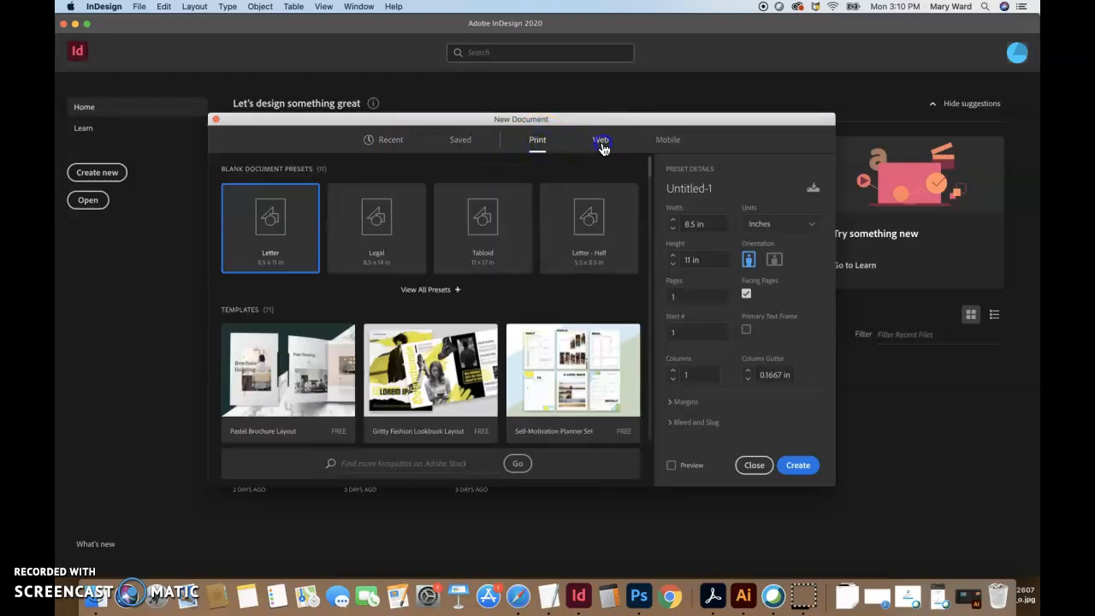
left_click(603, 149)
left_click(679, 146)
left_click(605, 142)
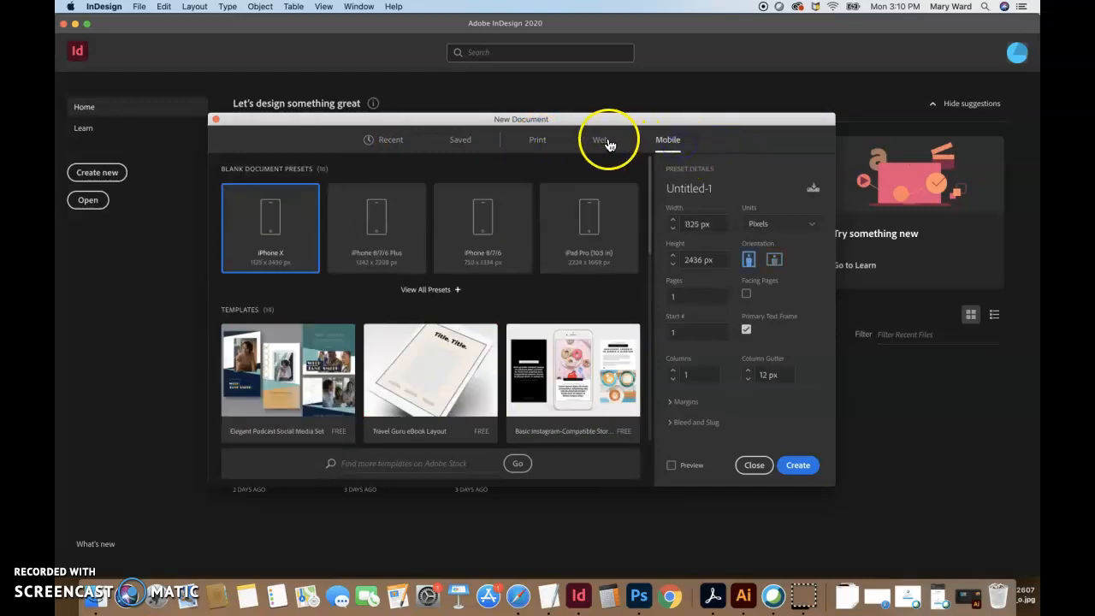
left_click(535, 142)
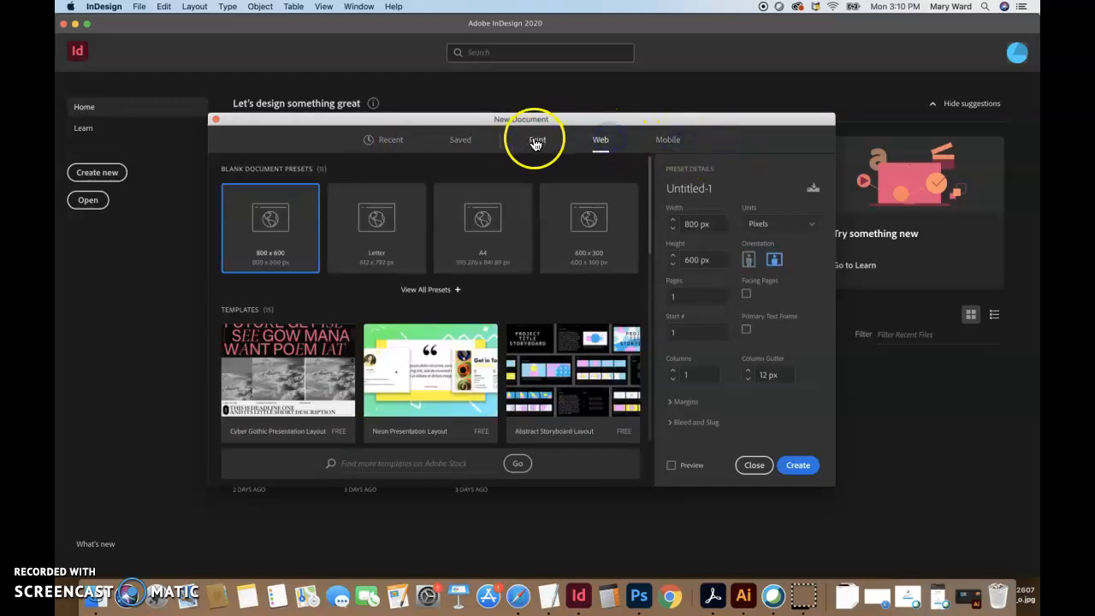
left_click(601, 142)
left_click(663, 142)
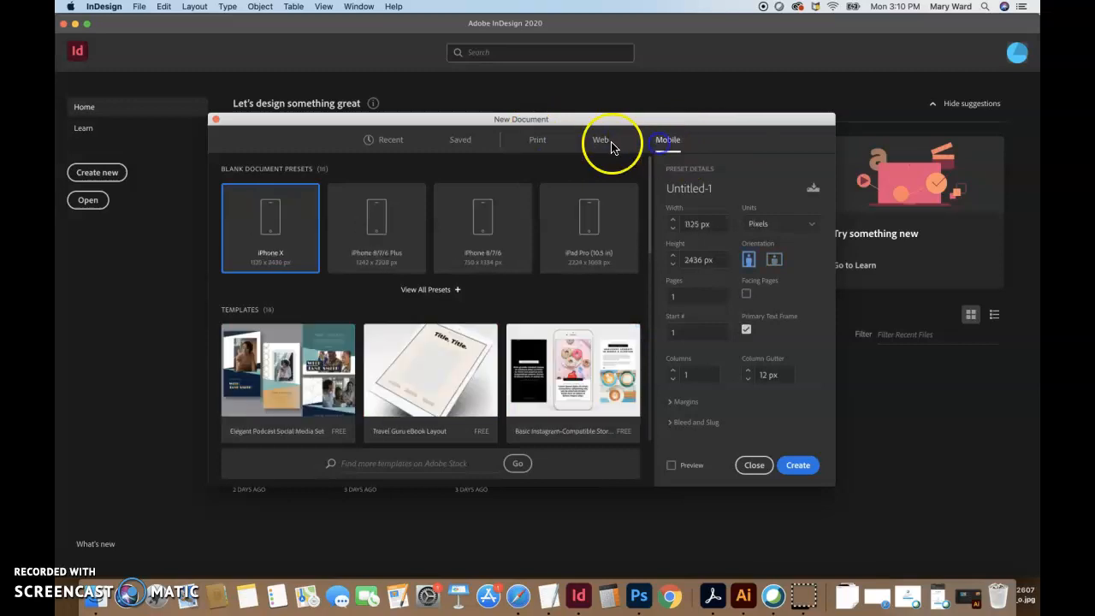
- Show all Print presets and choose the Tabloid 11 x 17 in preset
left_click(543, 144)
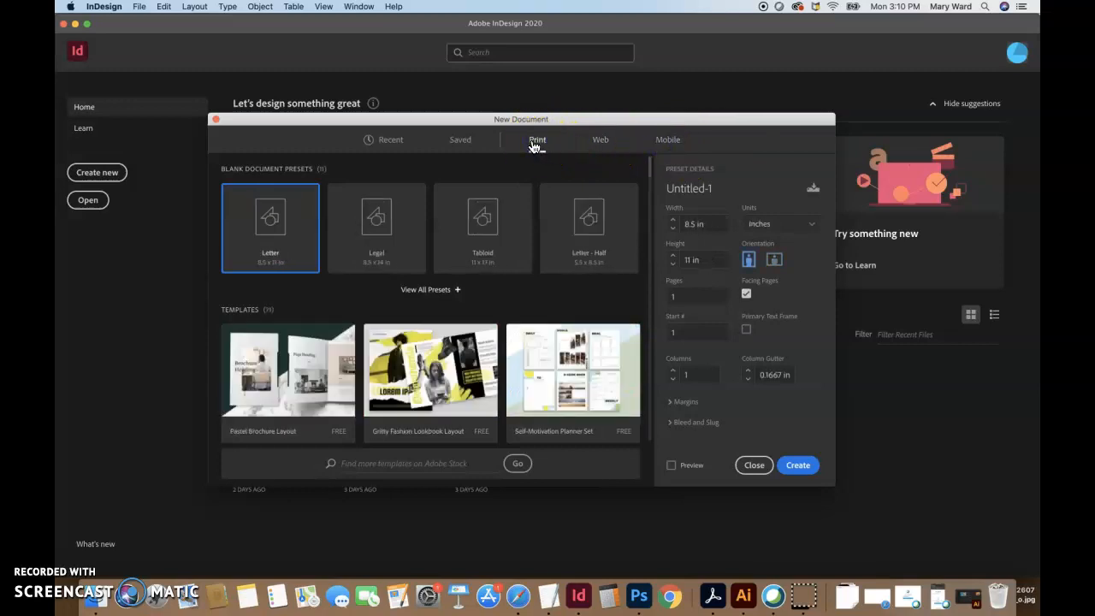
left_click(455, 291)
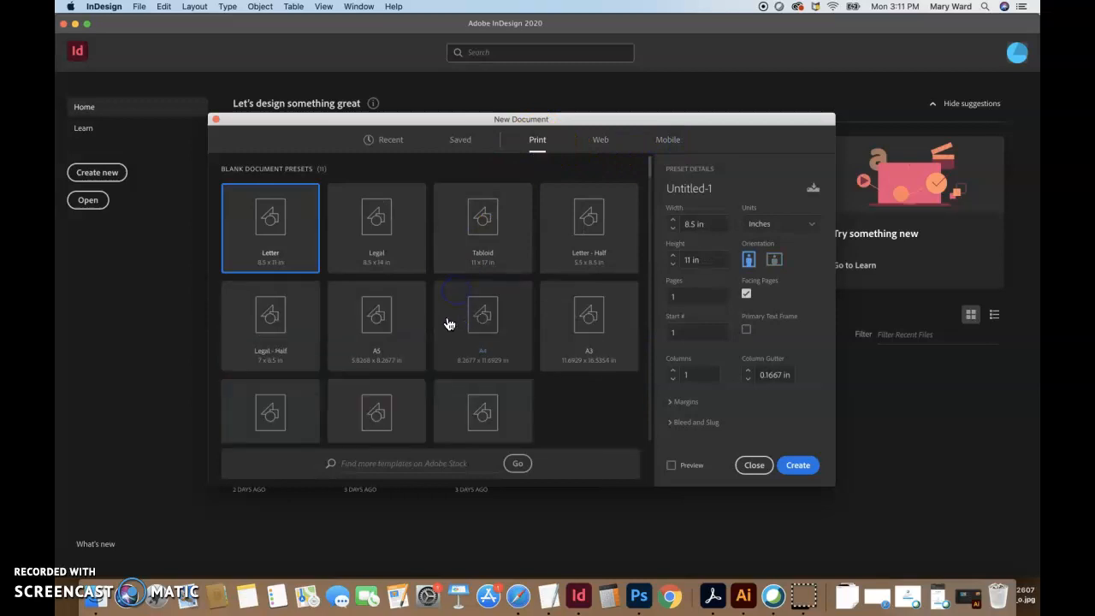
left_click(488, 238)
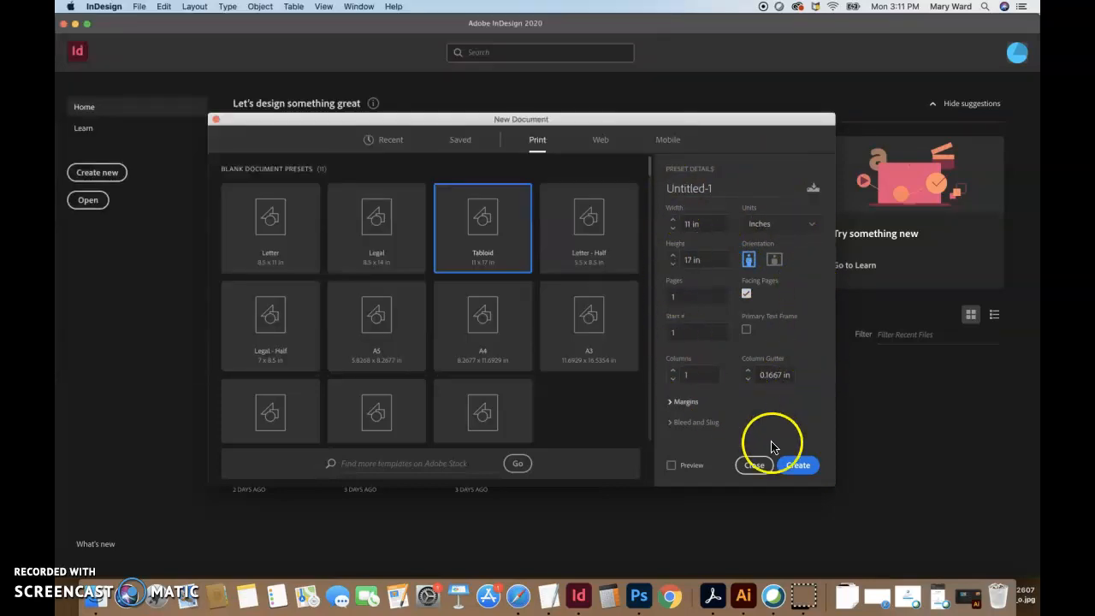
- Name the new document InDesignWarmup
left_click(722, 186)
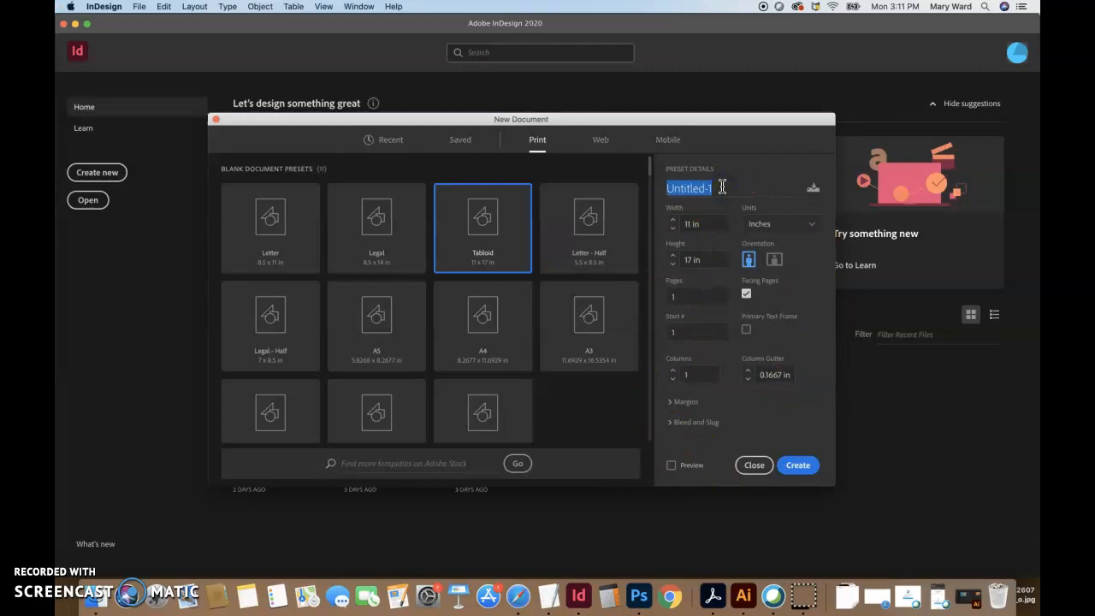
type("InDesignWarmup")
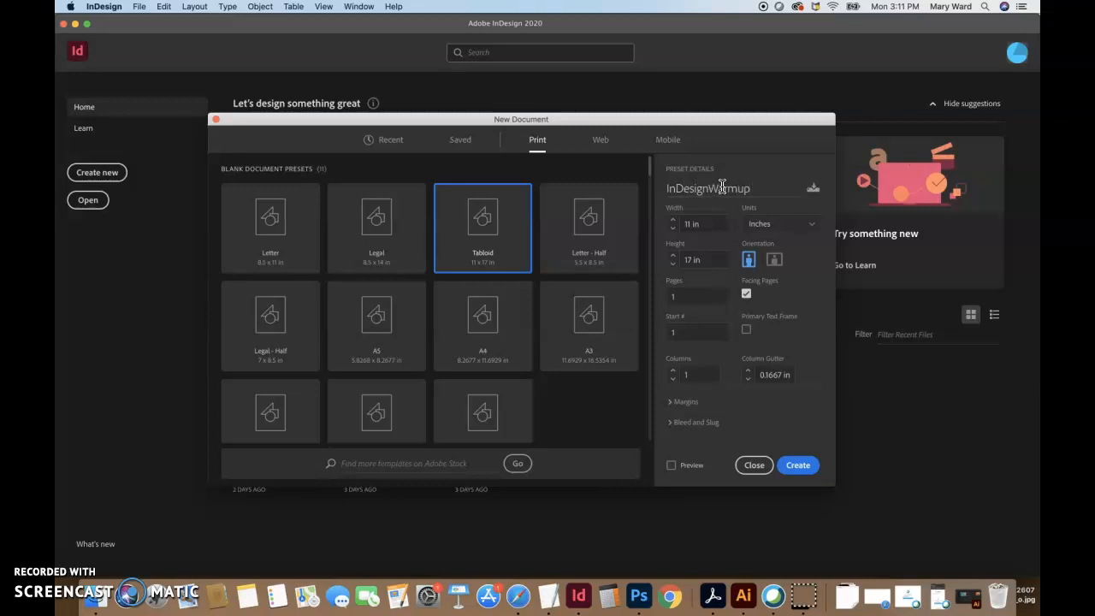
left_click(719, 189)
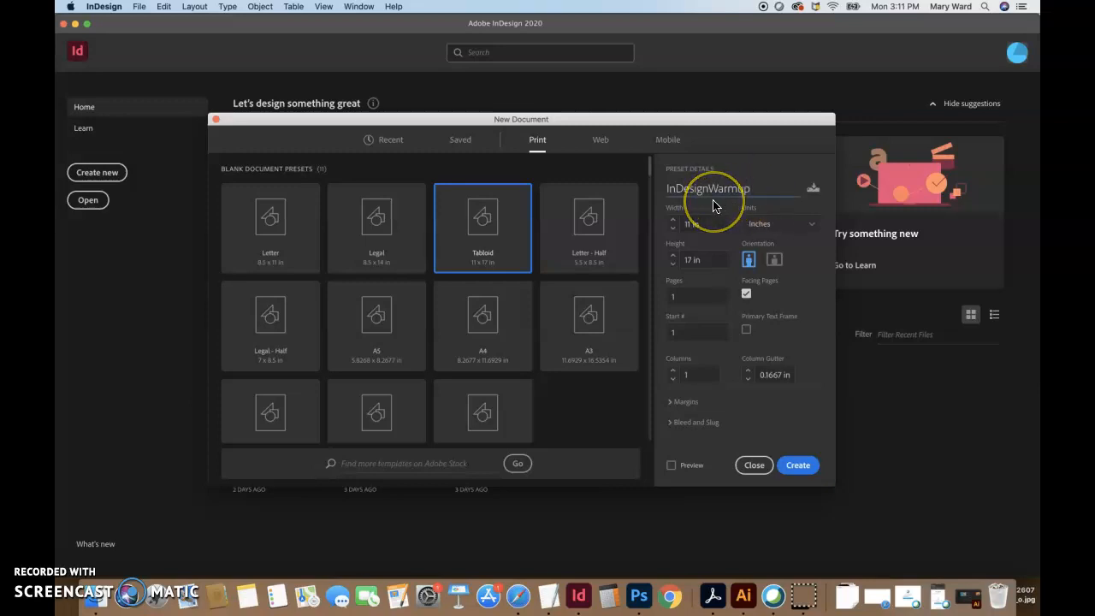
double_click(714, 189)
key("BackSpace")
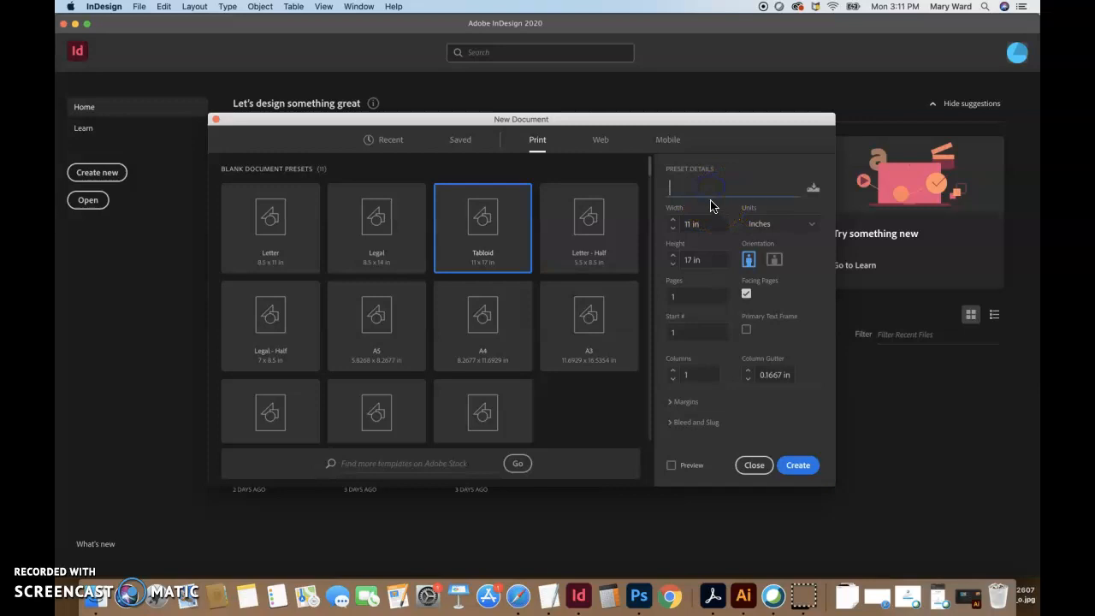
type("InDesignWarmup")
left_click(795, 195)
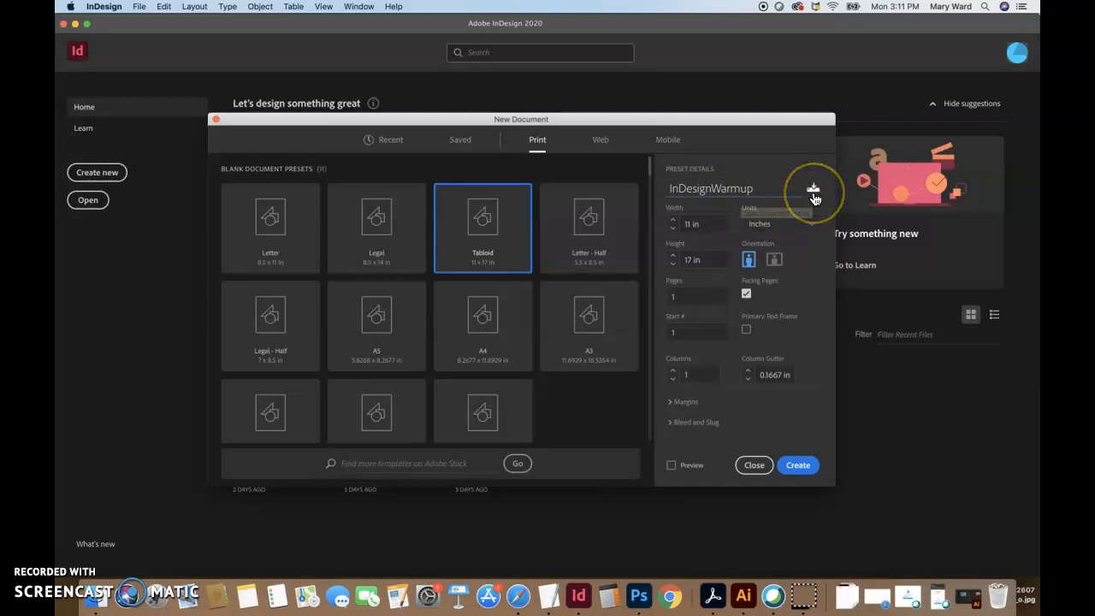
left_click_drag(753, 188, 669, 189)
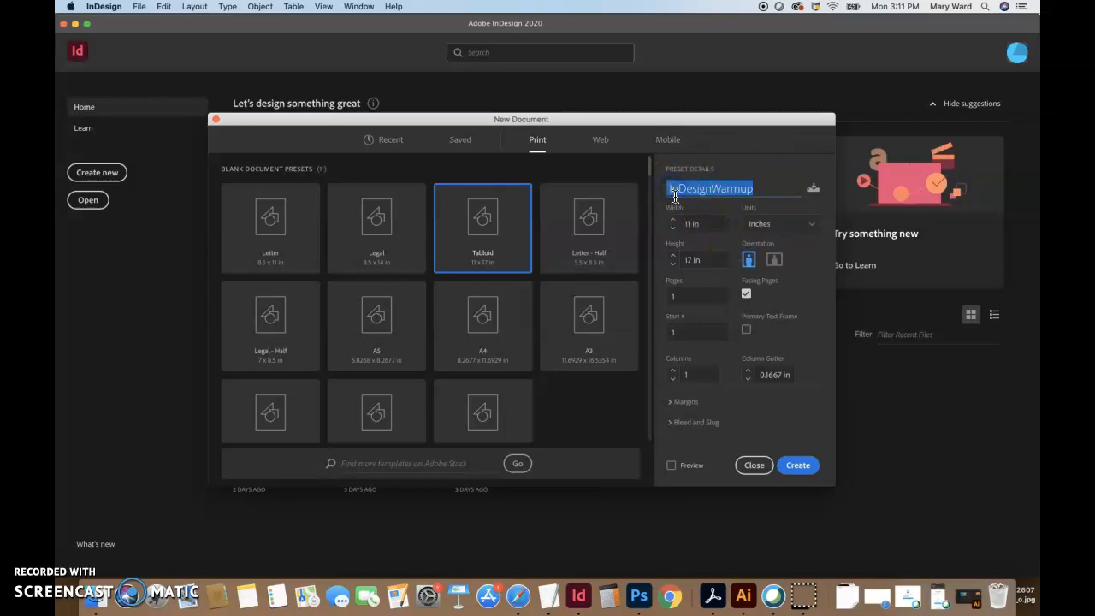
left_click(817, 330)
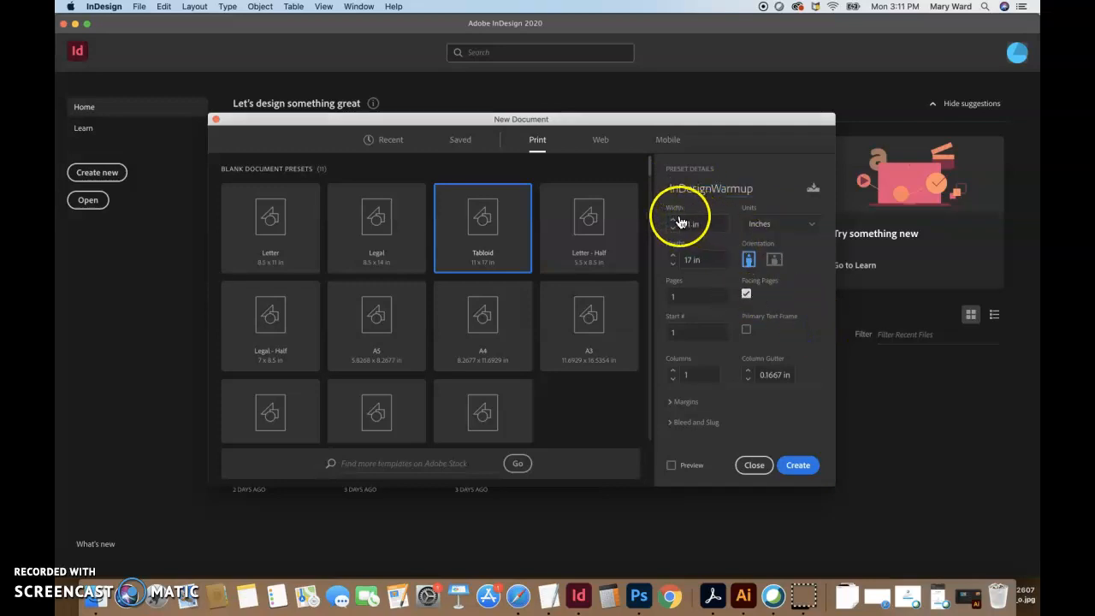
- Set the document units to Inches with portrait orientation, and select the page count for editing
left_click(765, 232)
left_click(758, 284)
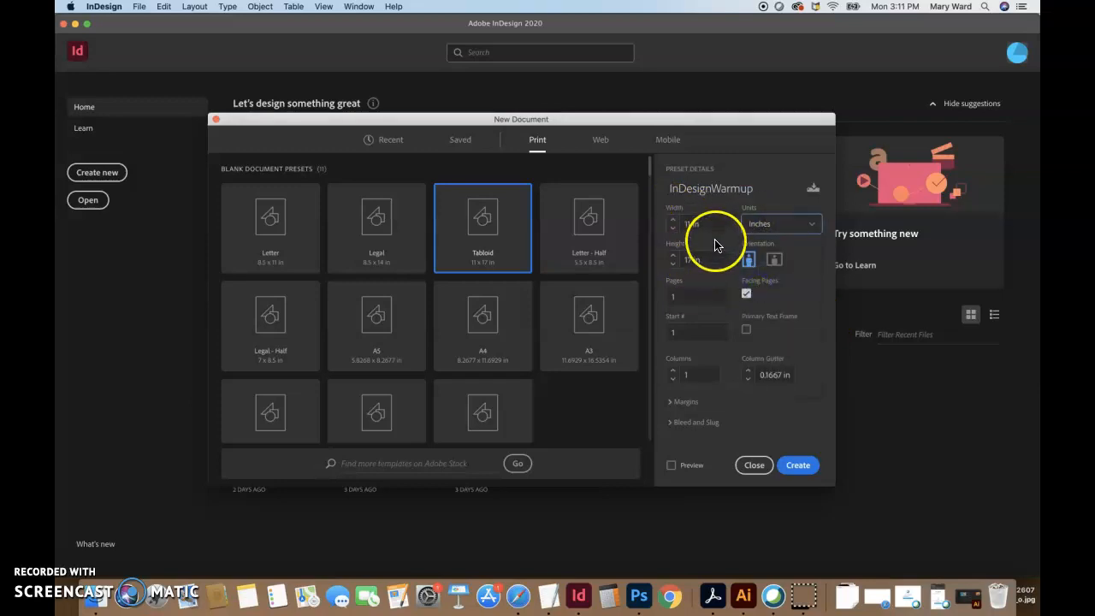
left_click(774, 264)
left_click(774, 267)
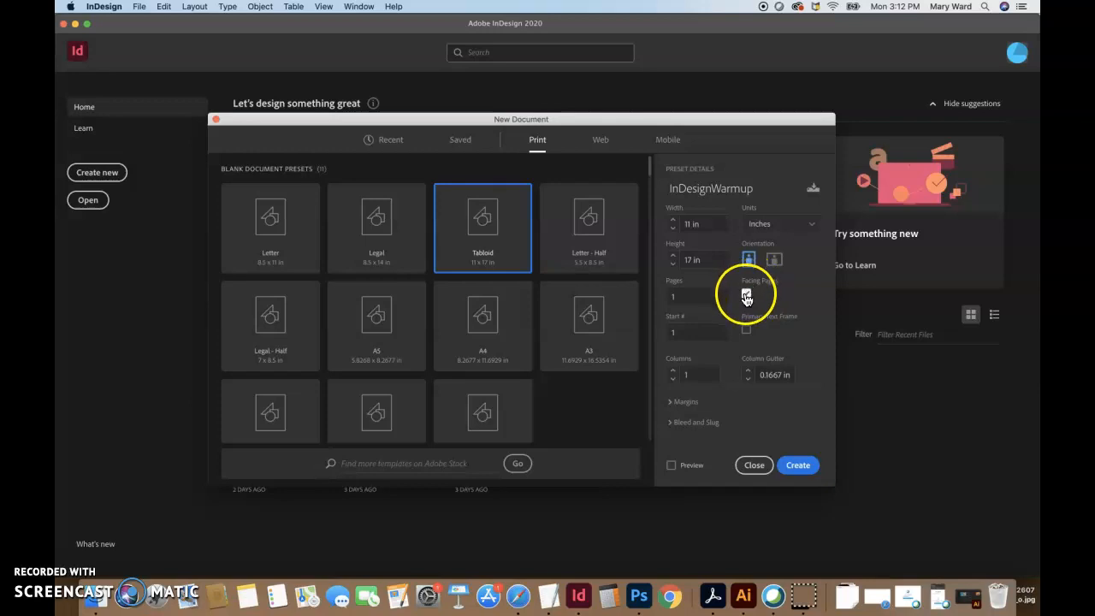
left_click(678, 296)
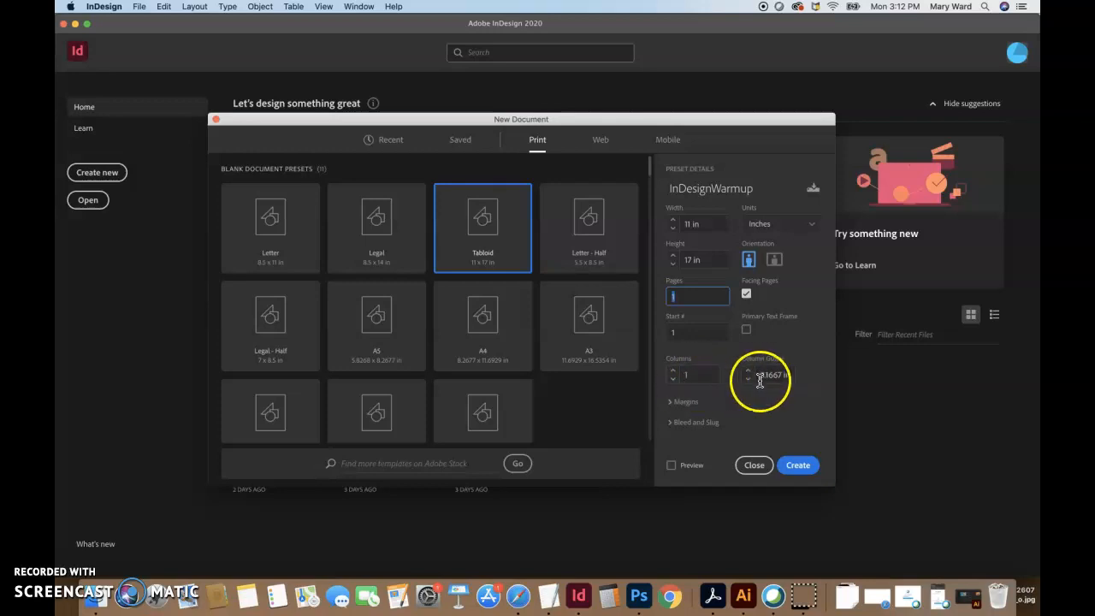
- Expand the margin and the bleed and slug settings to check them, and create the document
left_click(683, 401)
scroll(685, 403, "down", 2)
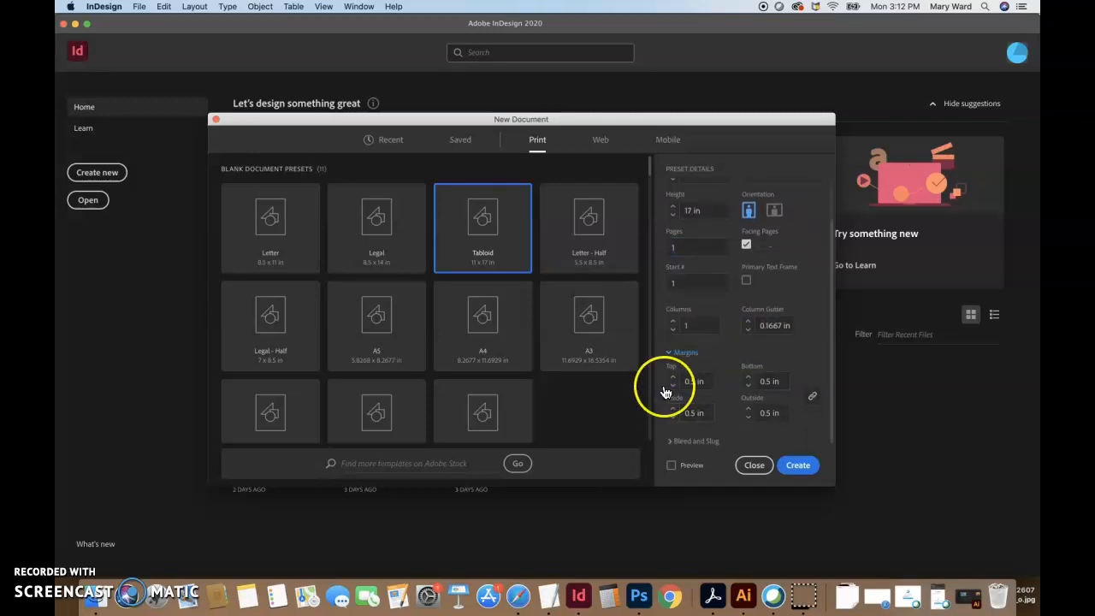
left_click(675, 443)
scroll(713, 391, "down", 4)
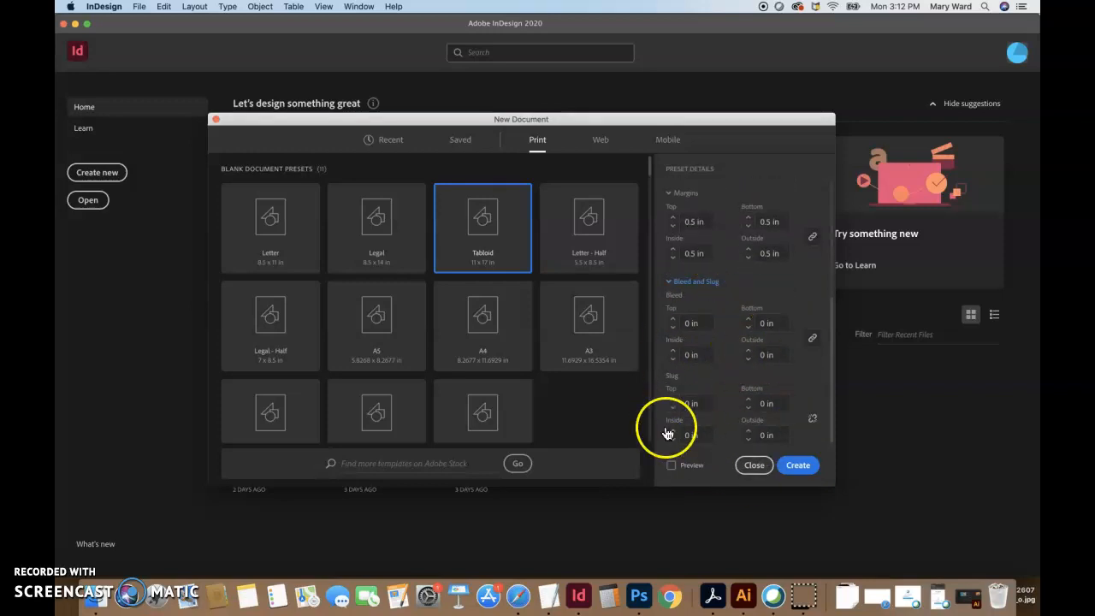
left_click(798, 471)
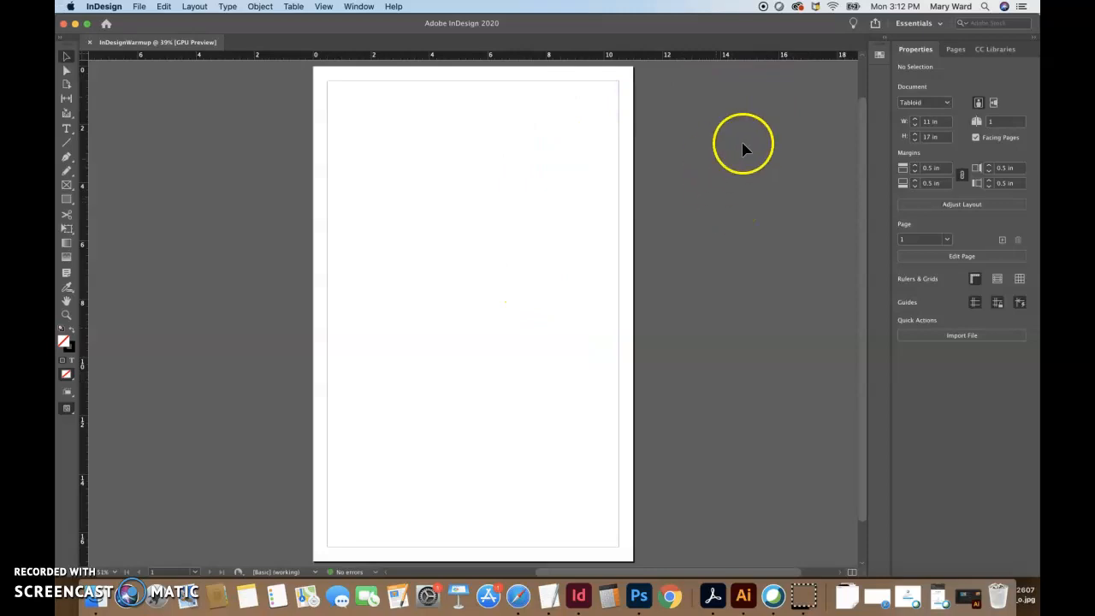
- Choose the Essentials workspace and reset it to its default arrangement
left_click(933, 24)
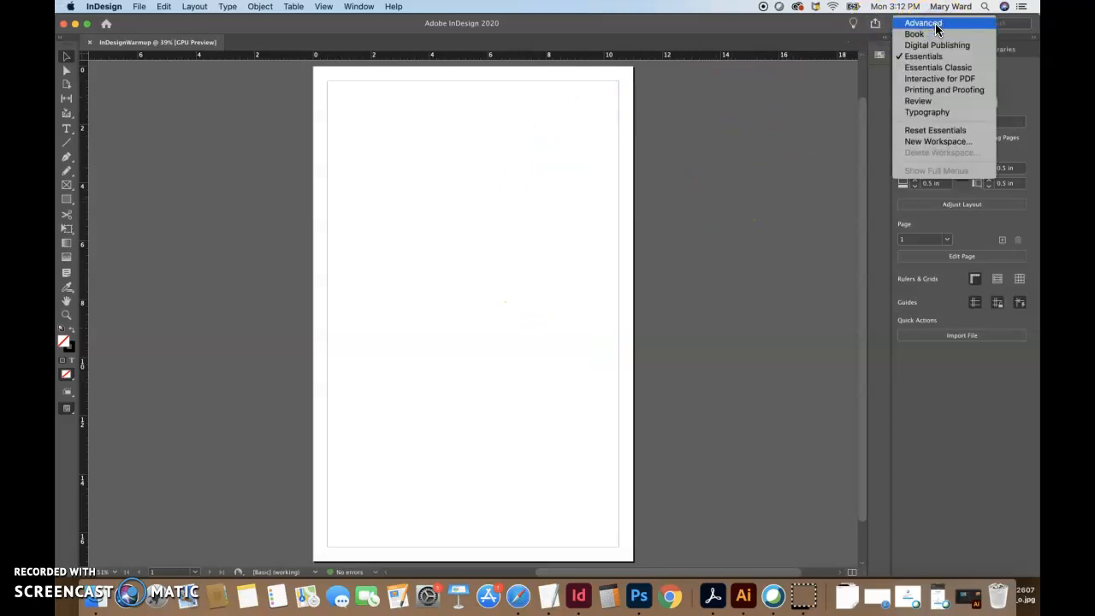
left_click(929, 55)
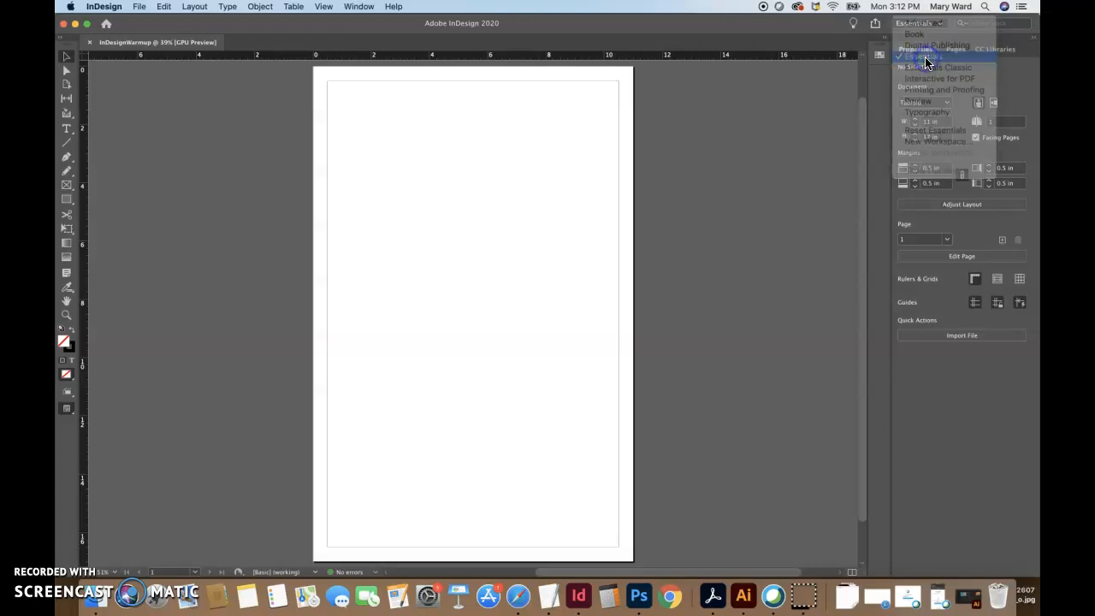
left_click(937, 23)
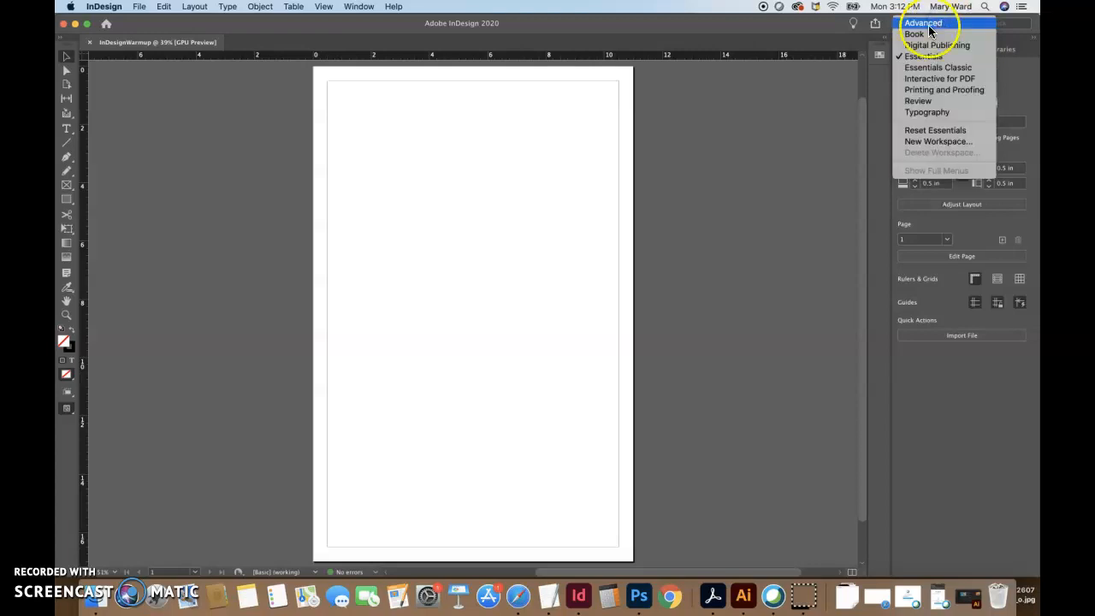
left_click(924, 55)
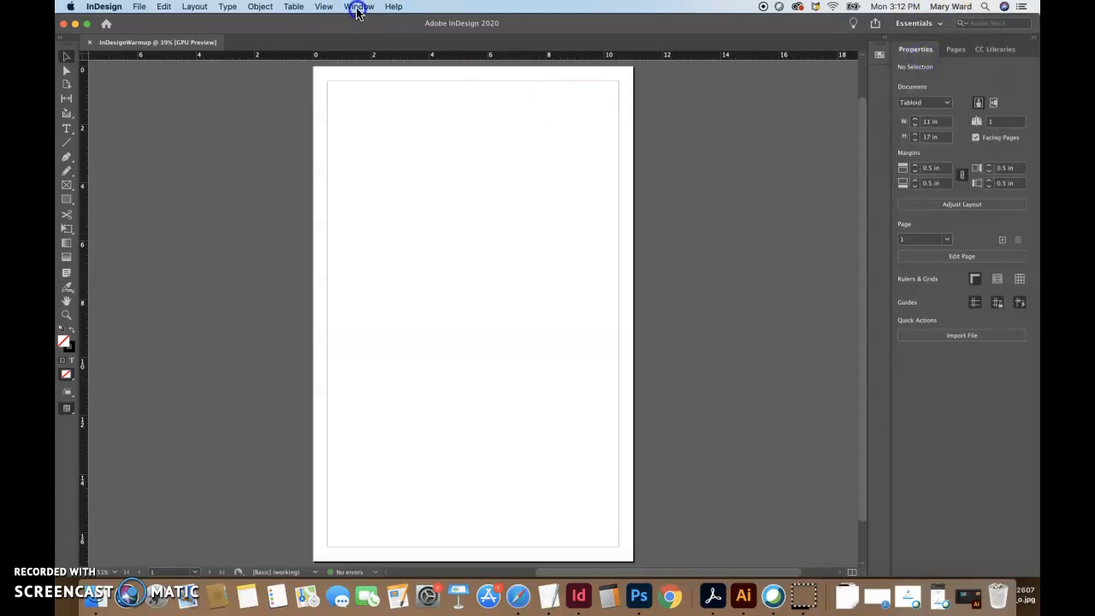
left_click(358, 7)
mouse_move(364, 31)
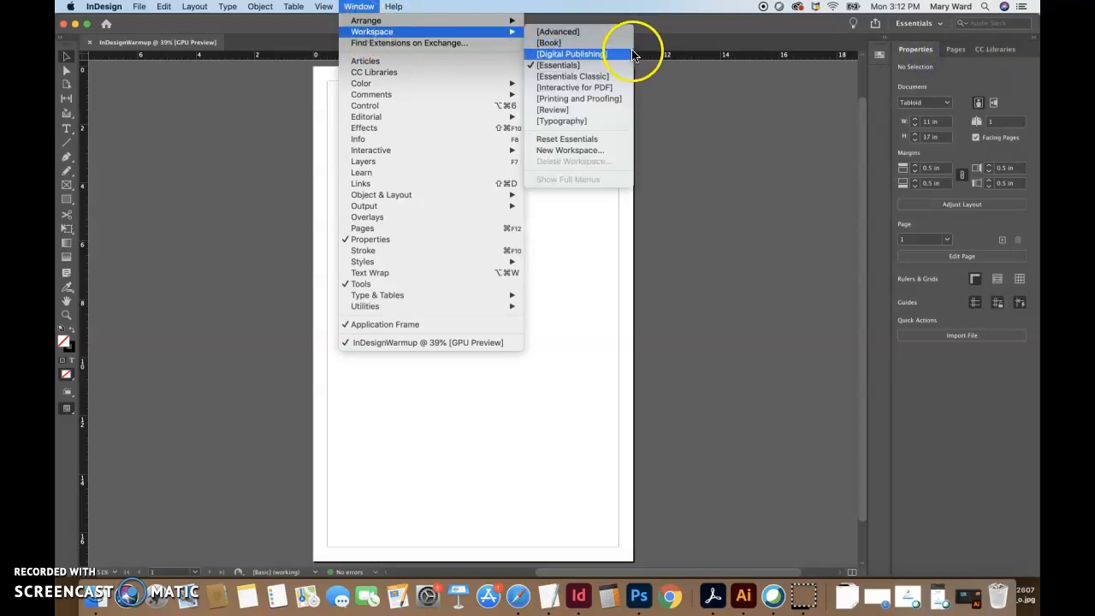
left_click(584, 139)
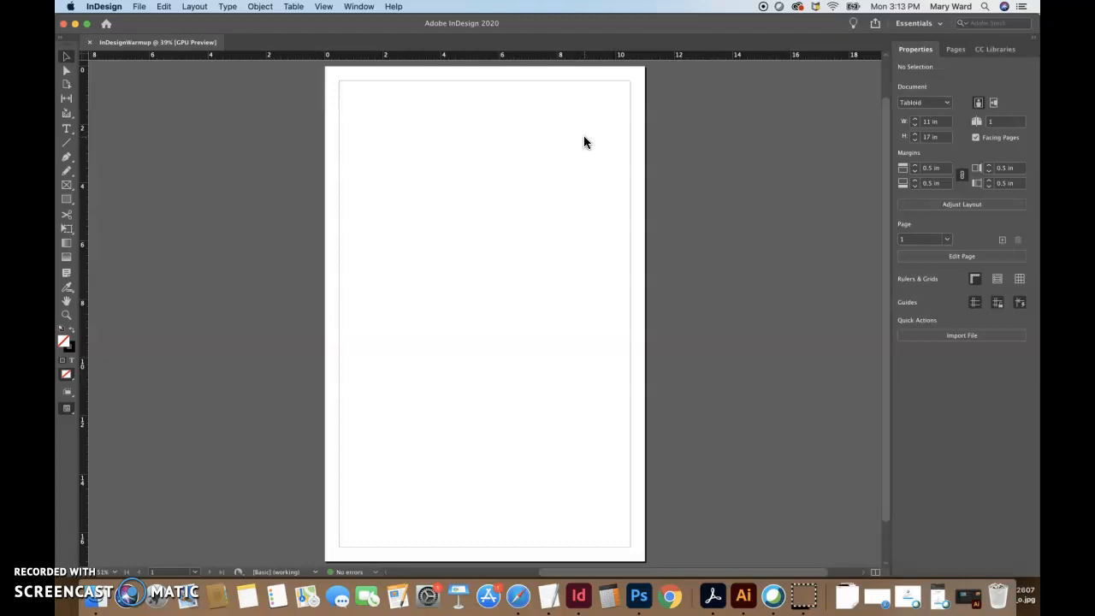
- Examine the document's page list with page 1 selected, and return to the document properties
left_click(178, 111)
left_click(956, 50)
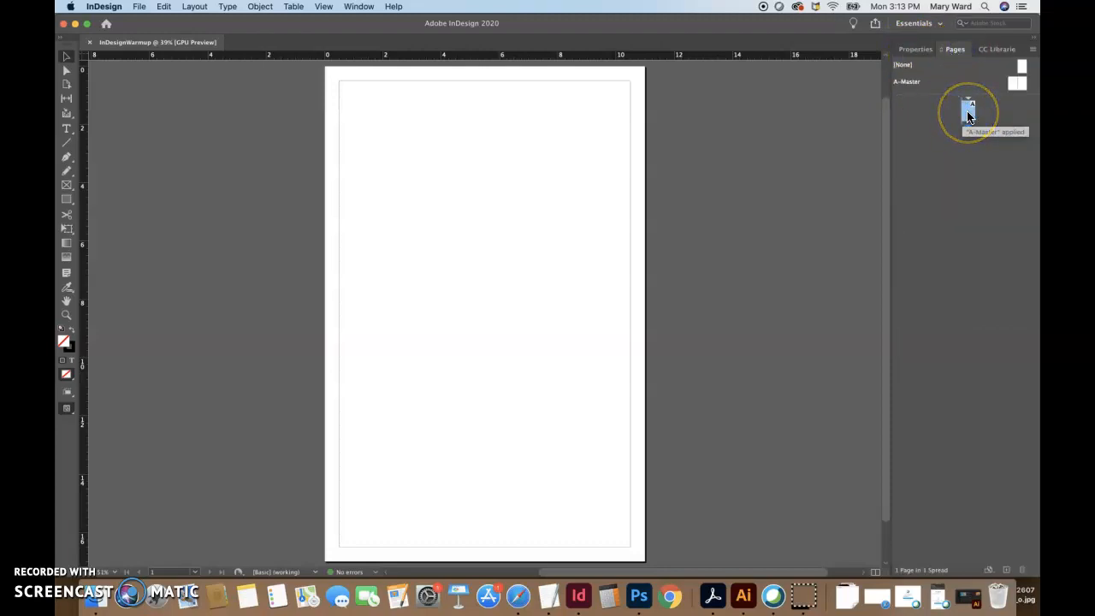
left_click(968, 115)
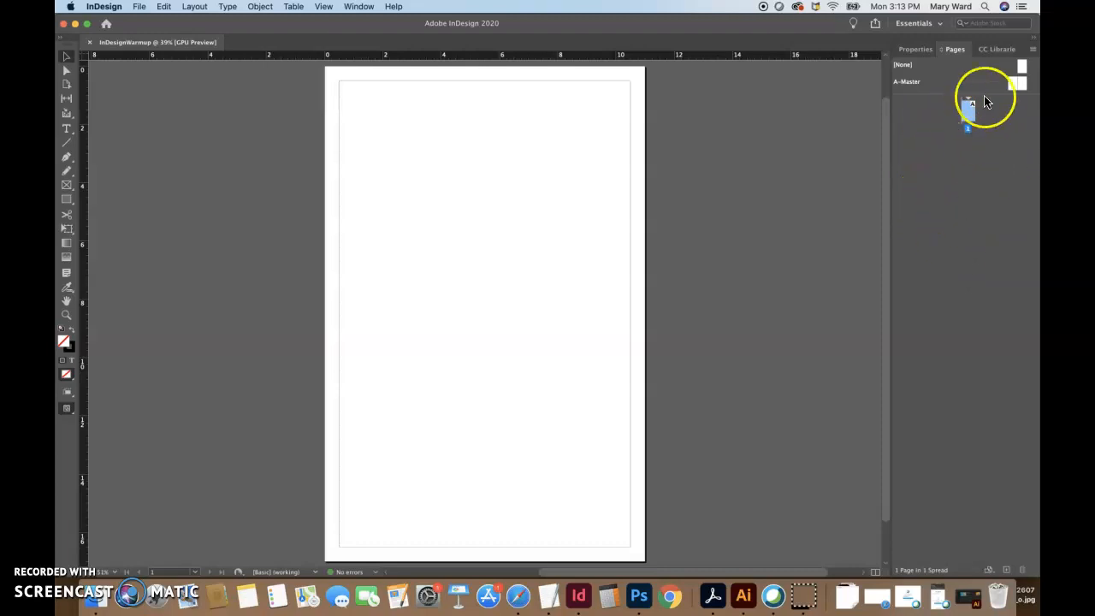
left_click(915, 49)
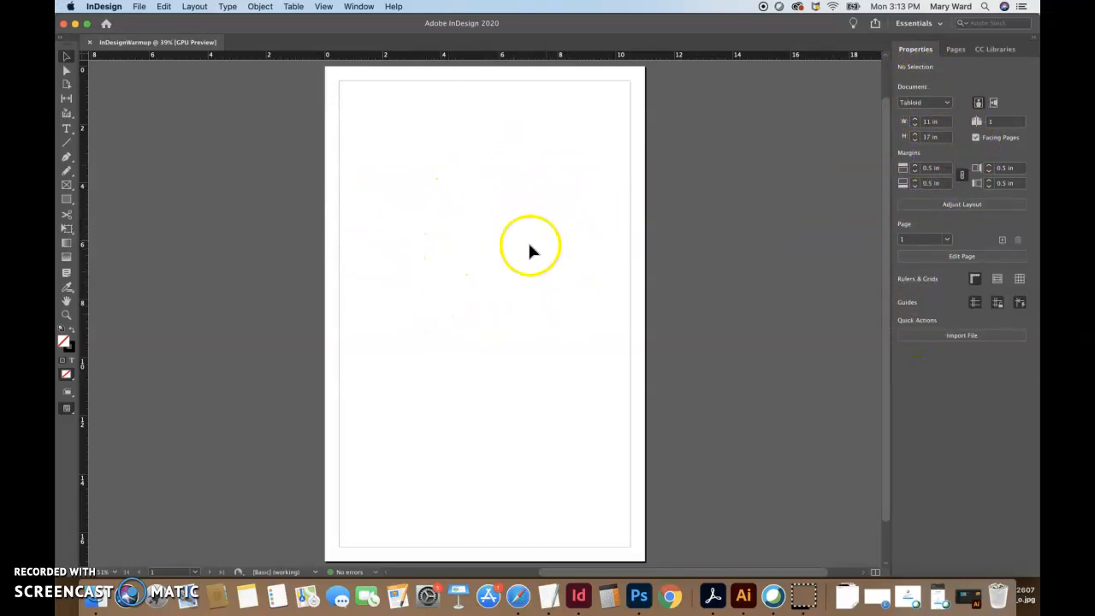
- Show the toolbox in two columns and try out the Selection and Type tools
left_click(61, 43)
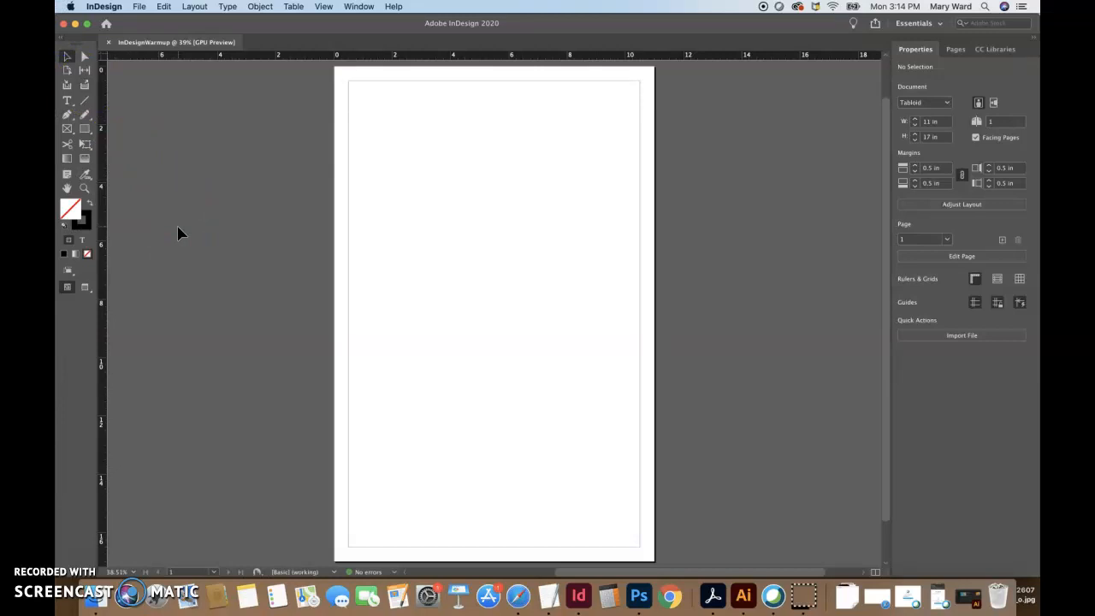
left_click(68, 58)
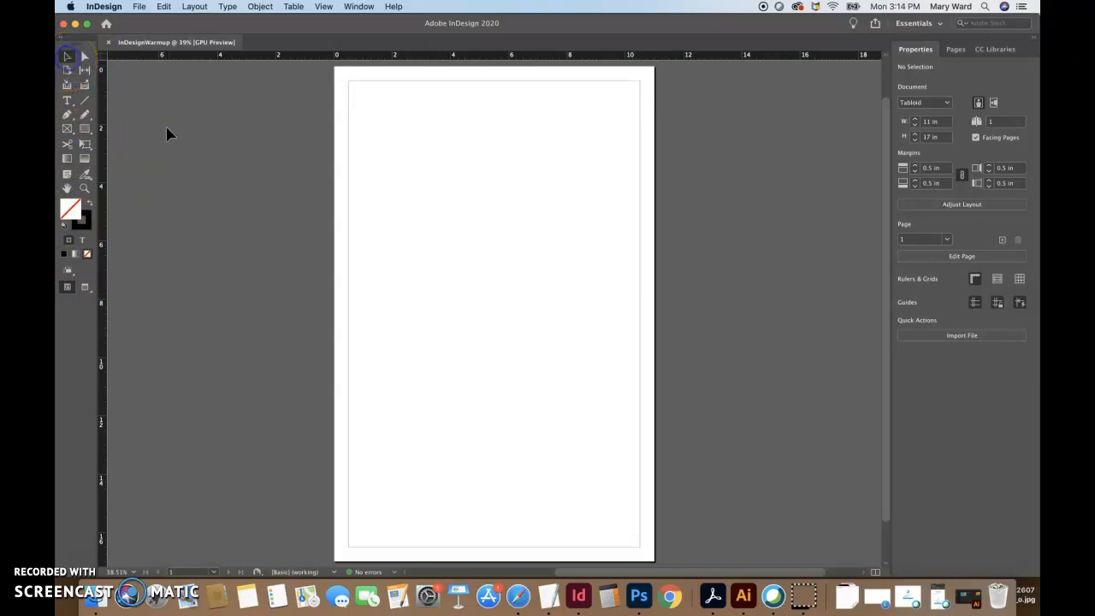
left_click(67, 58)
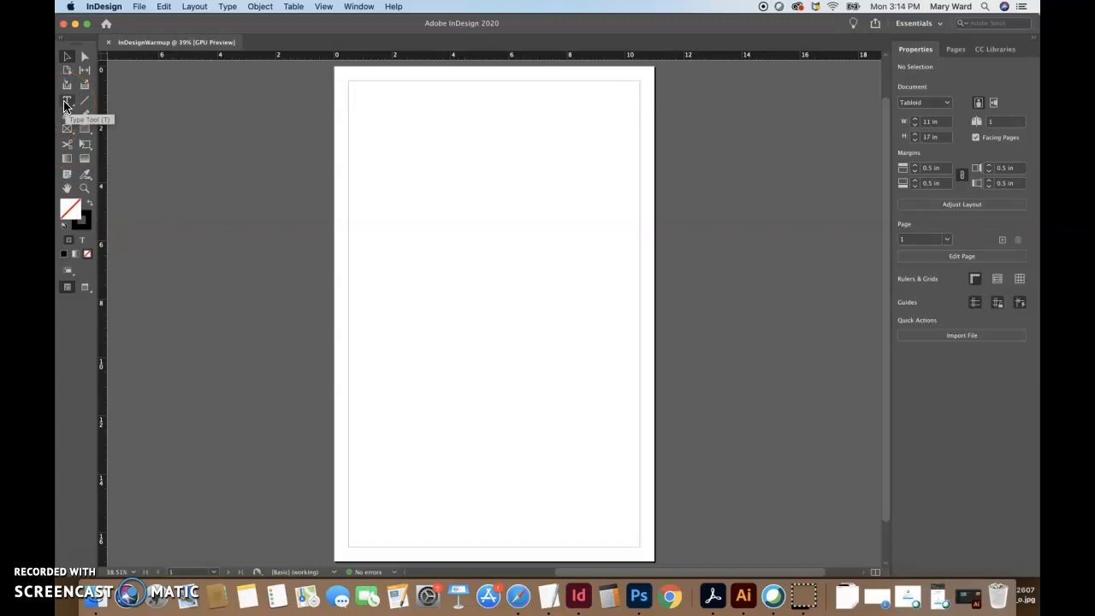
mouse_move(65, 103)
left_mouse_down()
mouse_move(145, 129)
mouse_move(68, 103)
left_mouse_up()
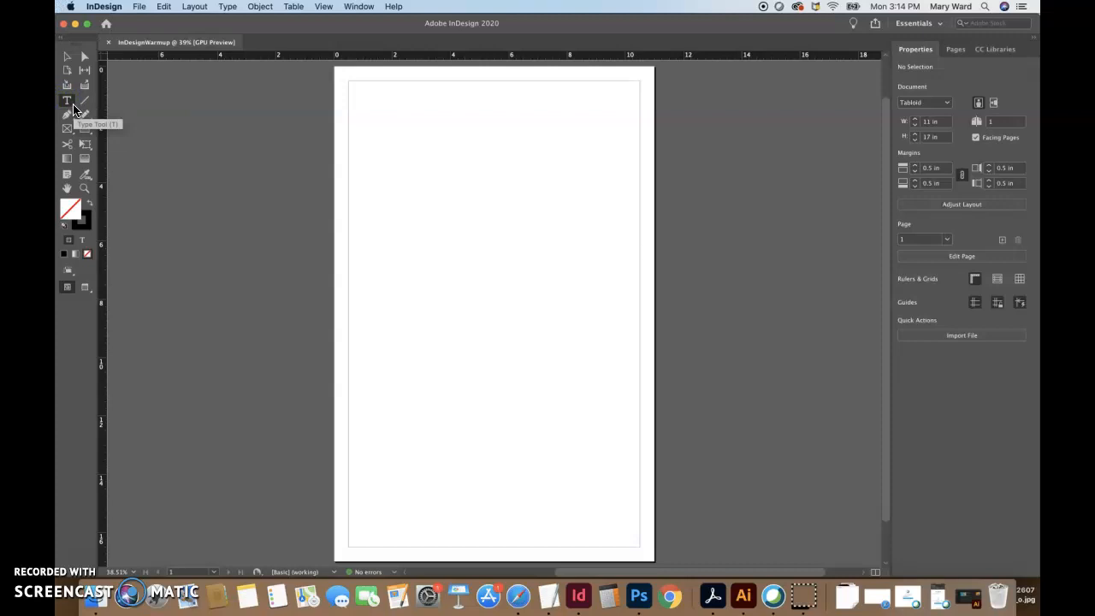
mouse_move(87, 119)
left_mouse_down()
mouse_move(118, 161)
mouse_move(74, 112)
mouse_move(95, 164)
mouse_move(71, 119)
left_mouse_up()
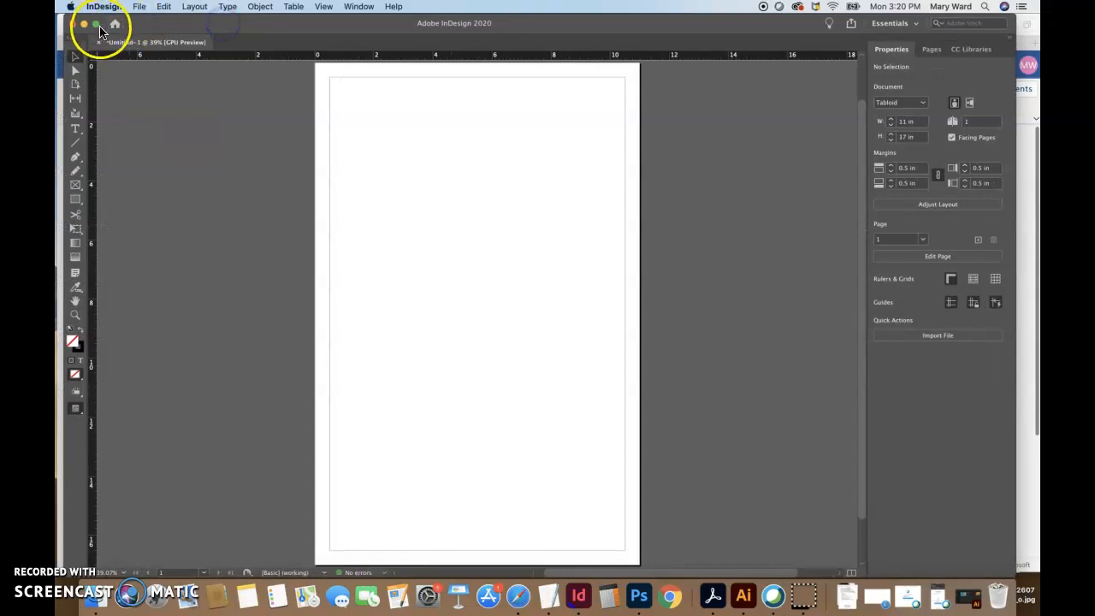
- Maximize the untitled document's window and arrange its toolbox in two columns
left_click(97, 26)
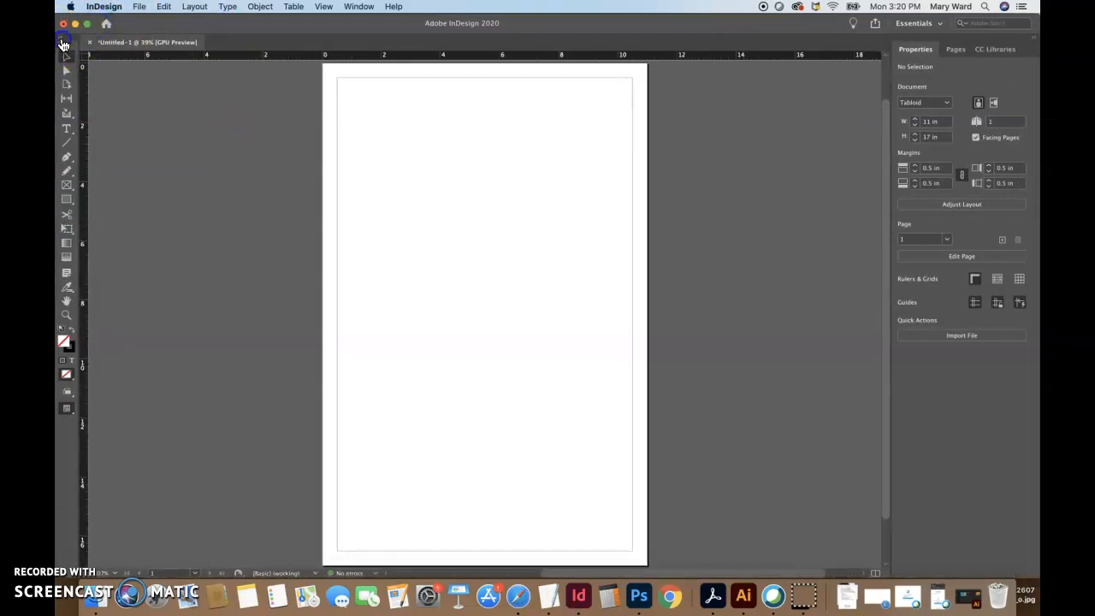
left_click(62, 43)
left_click(145, 128)
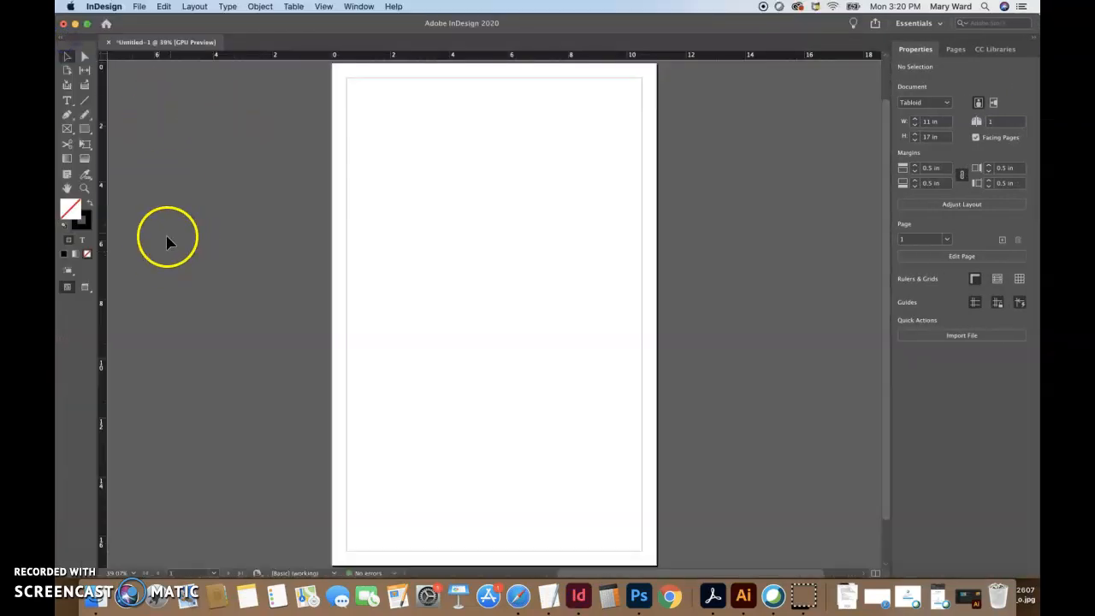
left_click(213, 274)
- Switch to Finder and open the GDSN 350 - Graphic Design II folder inside Documents
left_click(100, 602)
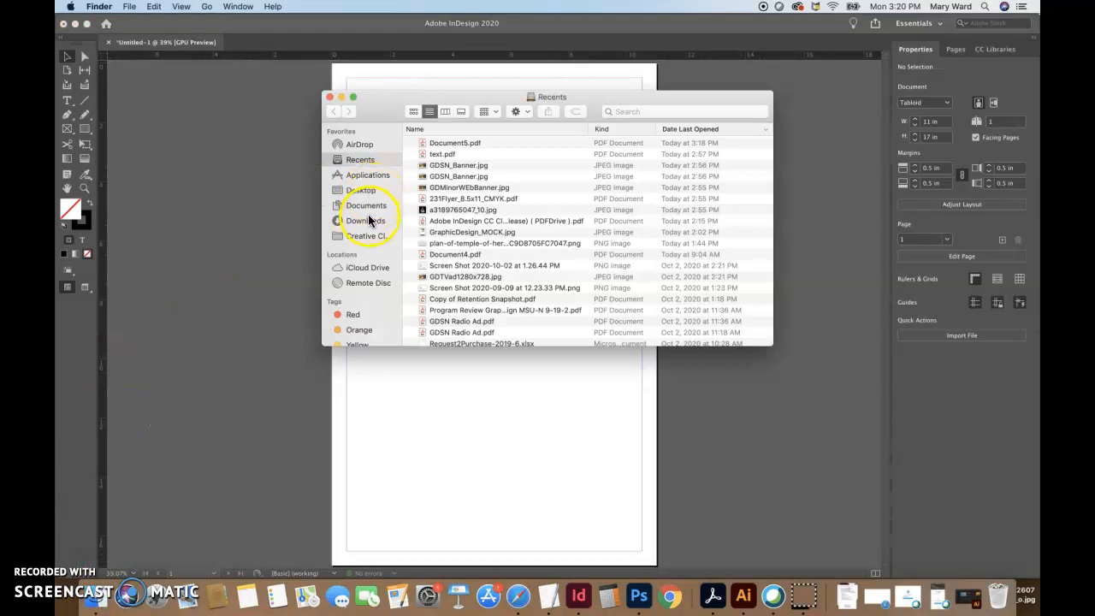
left_click(369, 210)
left_click(505, 143)
double_click(505, 143)
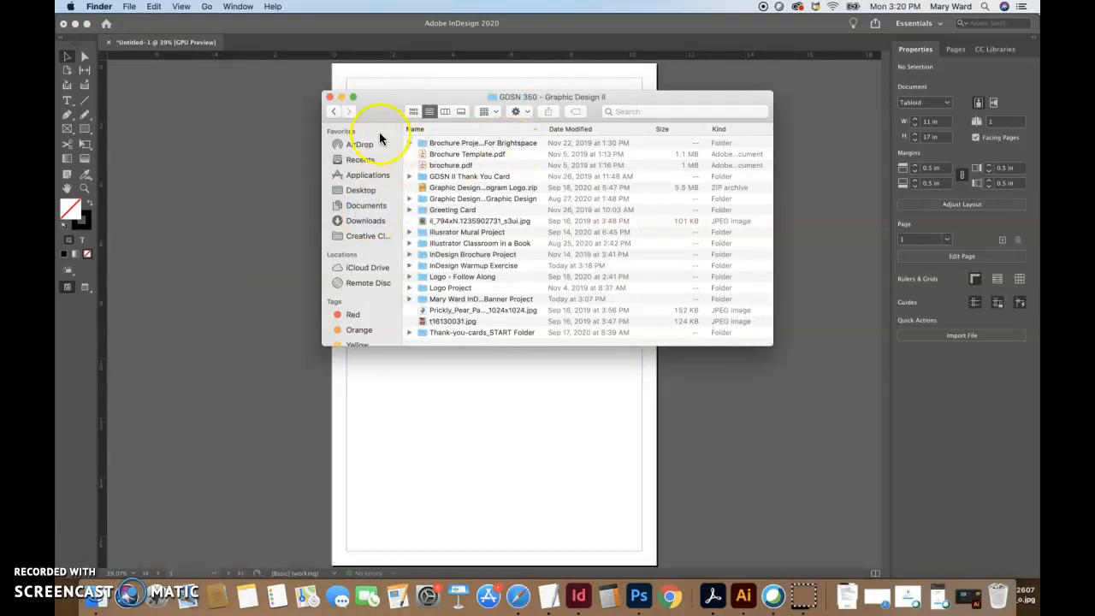
- Open Copy_for_Import.pdf from the InDesign Warmup Exercise folder
left_click(464, 266)
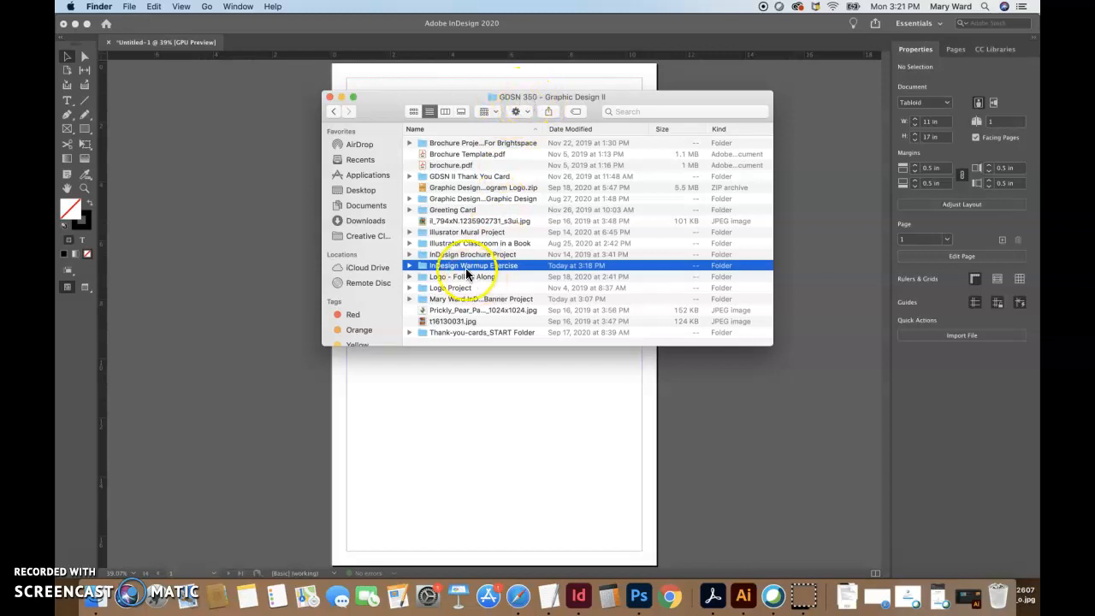
left_click(441, 266)
double_click(440, 265)
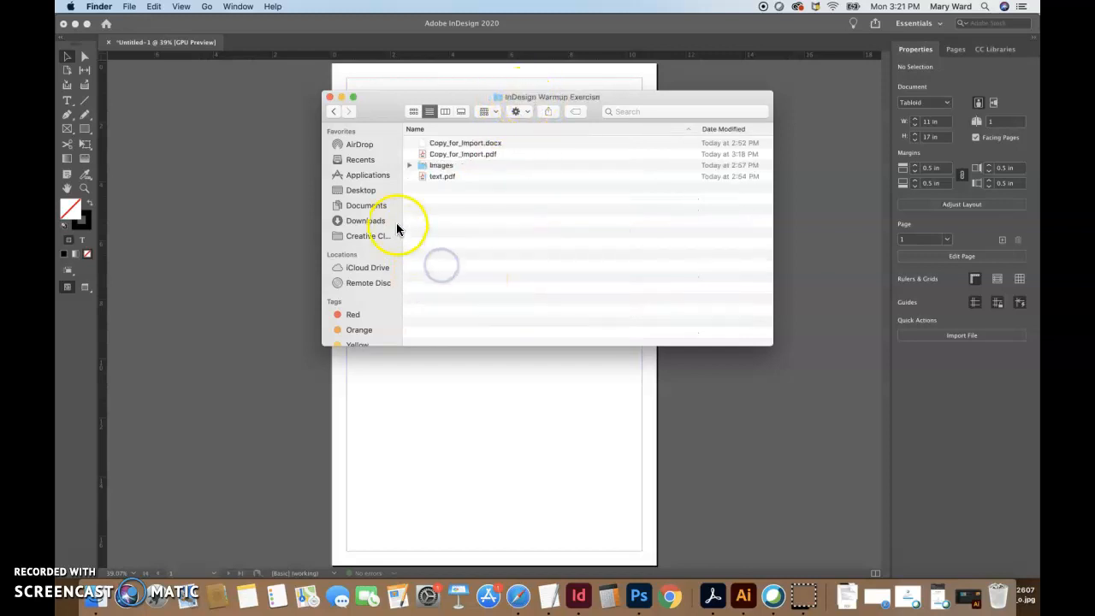
double_click(460, 156)
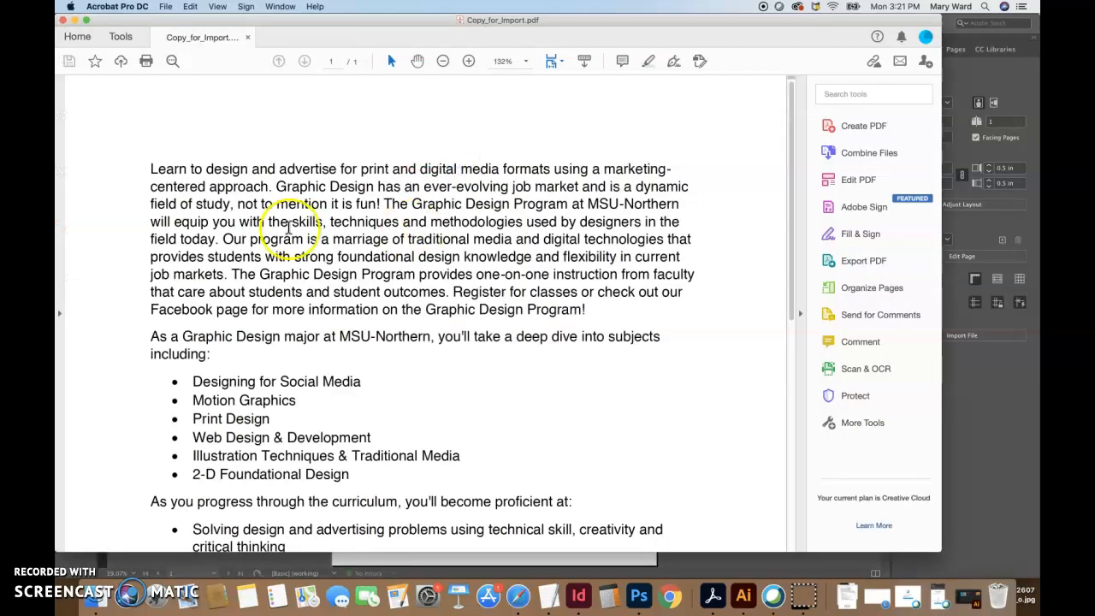
left_click(164, 170)
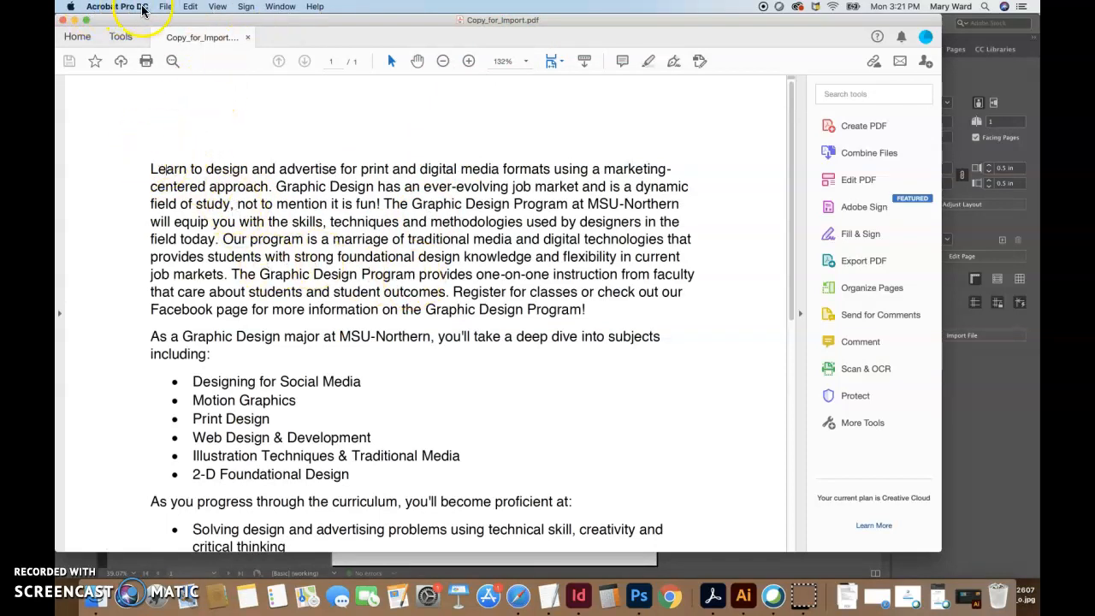
left_click_drag(152, 170, 304, 435)
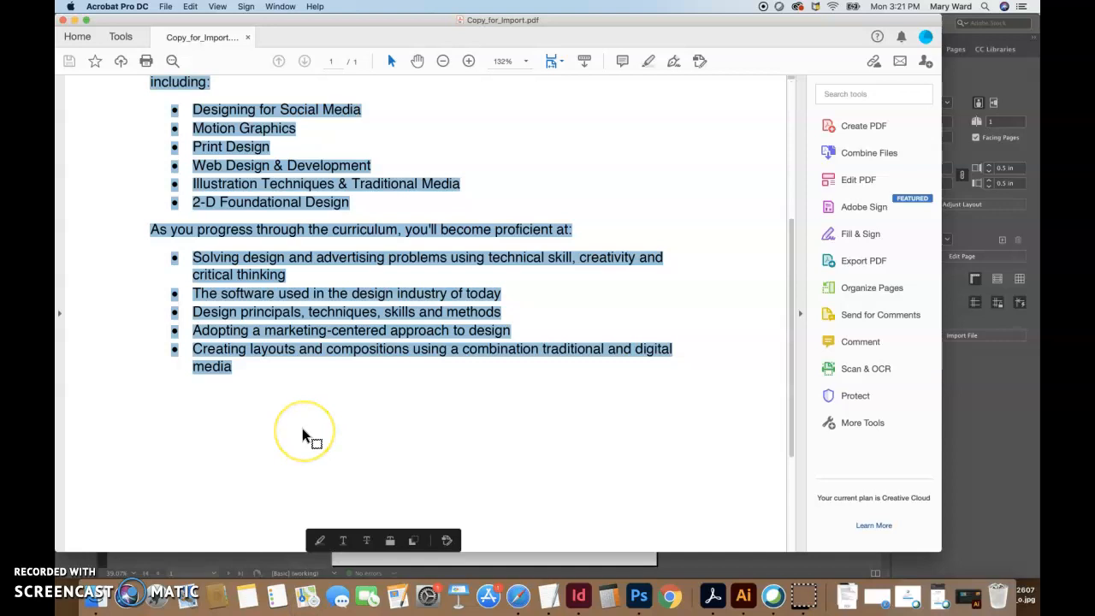
left_click(249, 391)
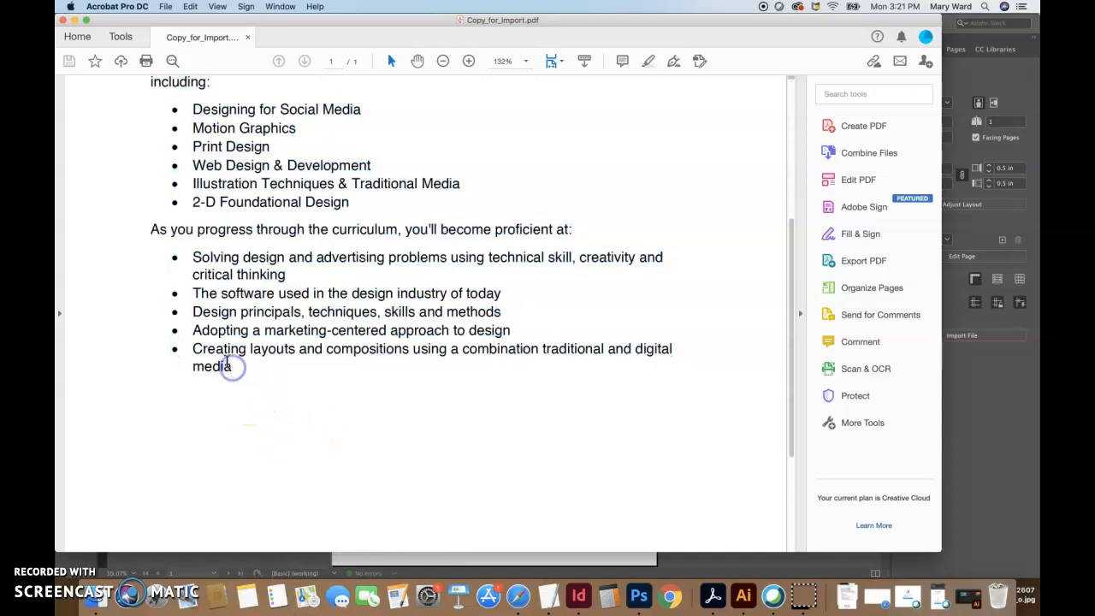
- Select all the text in Copy_for_Import.pdf, starting from its first paragraph, and copy it
scroll(220, 180, "up", 5)
left_click(151, 168)
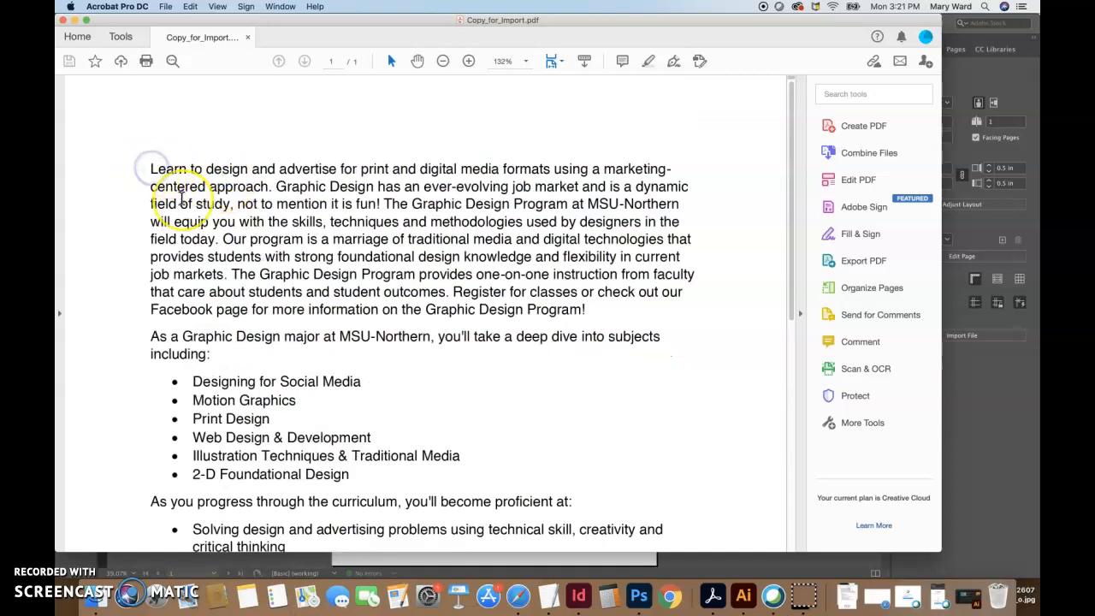
key("super+a")
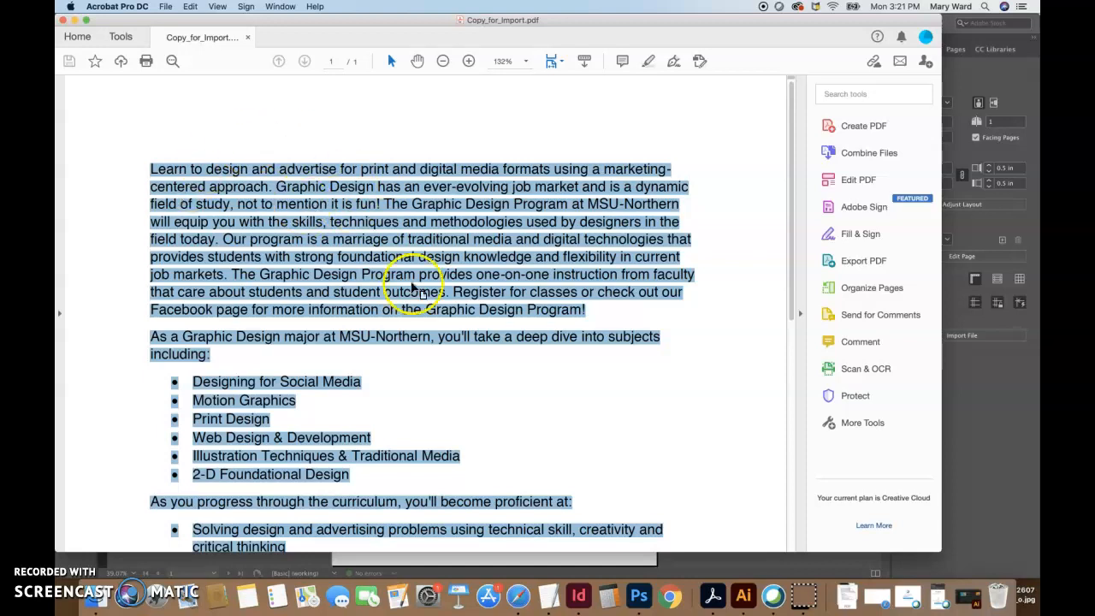
- Switch to InDesign, draw a text frame about 10 in wide and 6.72 in high between the side margins, and paste the copied text into it
left_click(582, 597)
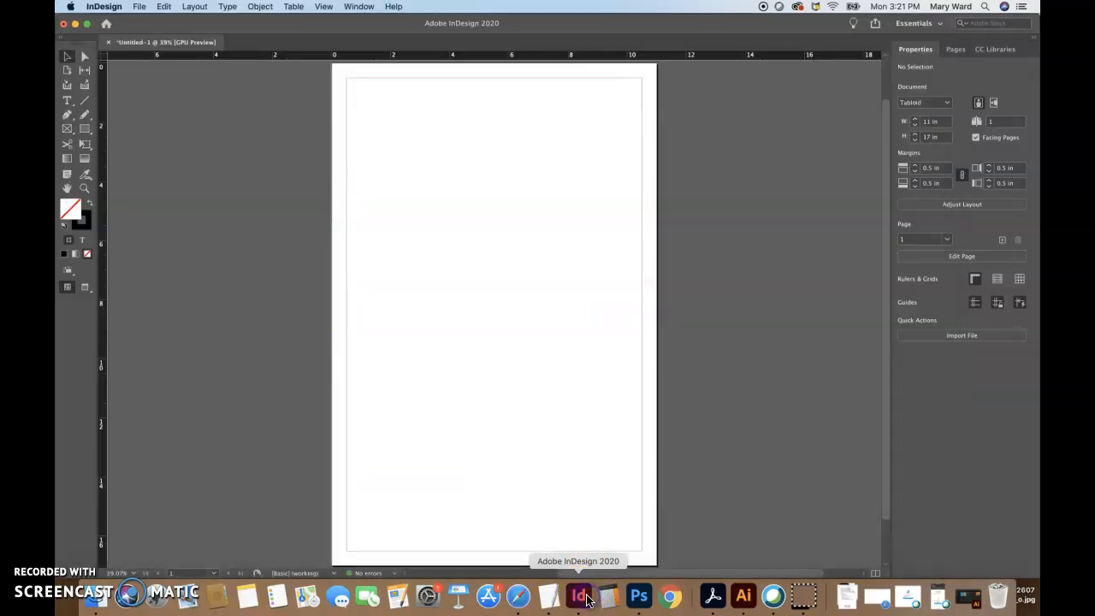
left_click(68, 103)
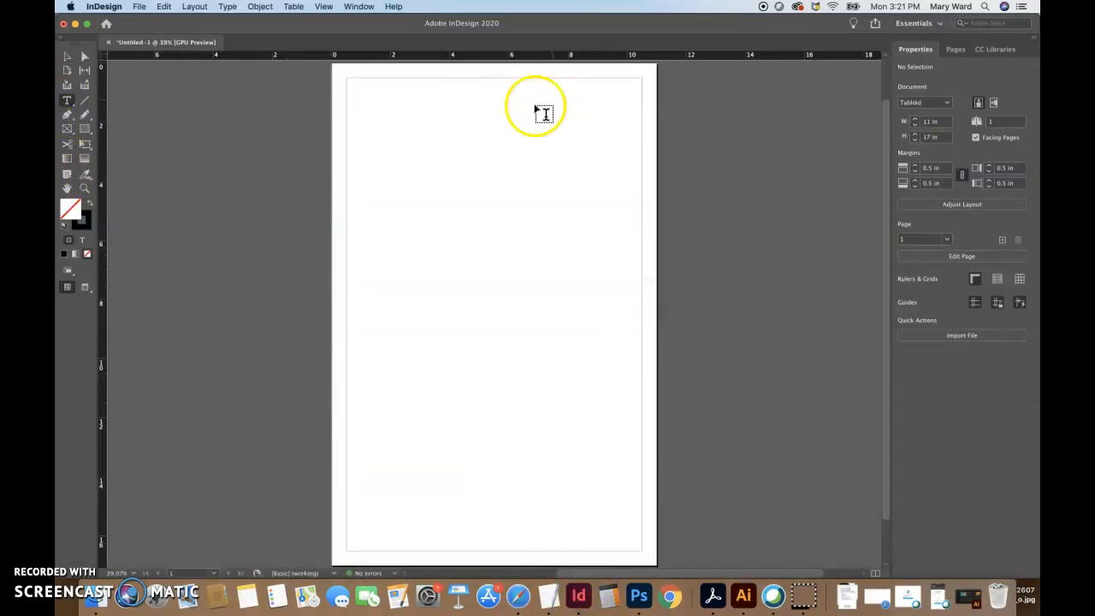
left_click_drag(347, 137, 643, 334)
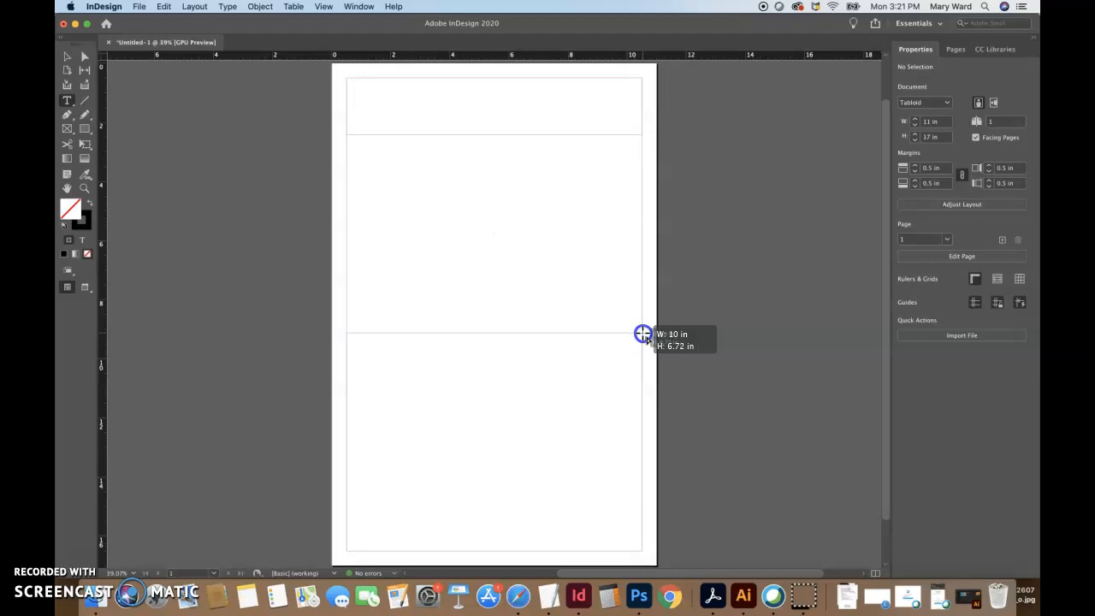
left_click_drag(643, 334, 644, 335)
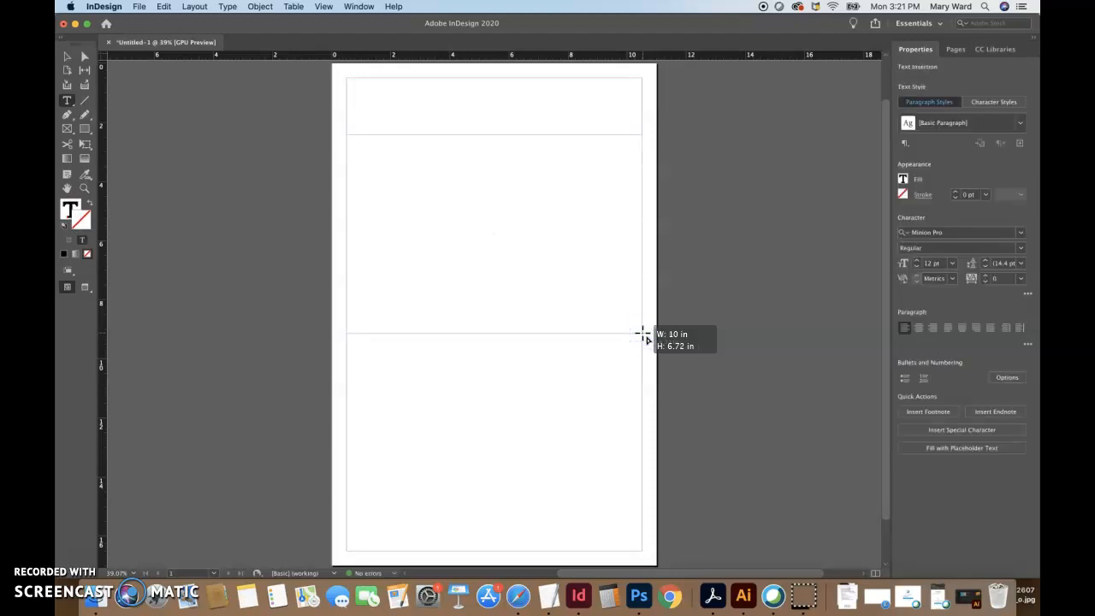
key("super+v")
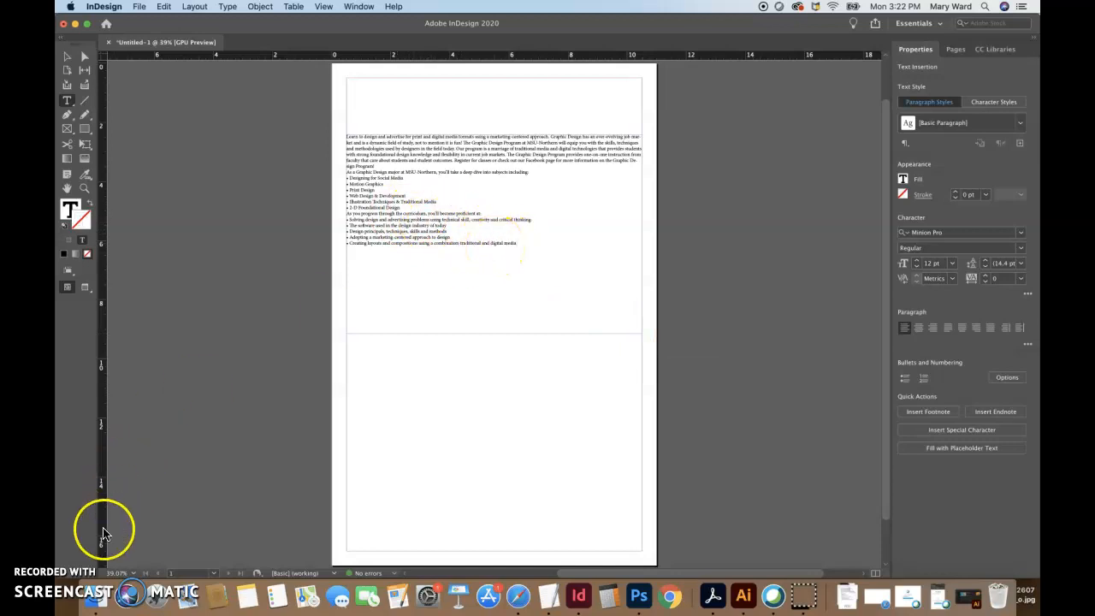
- Lower the text frame's upper edge in stages with the Selection tool until the frame is about 2.12 in high
left_click(67, 57)
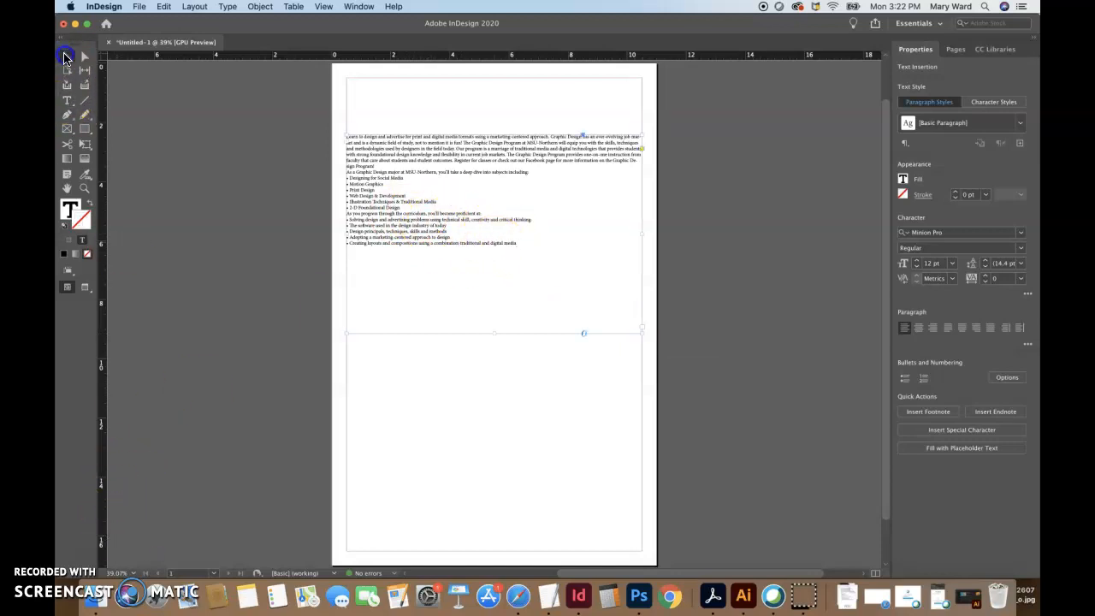
left_click_drag(494, 134, 493, 198)
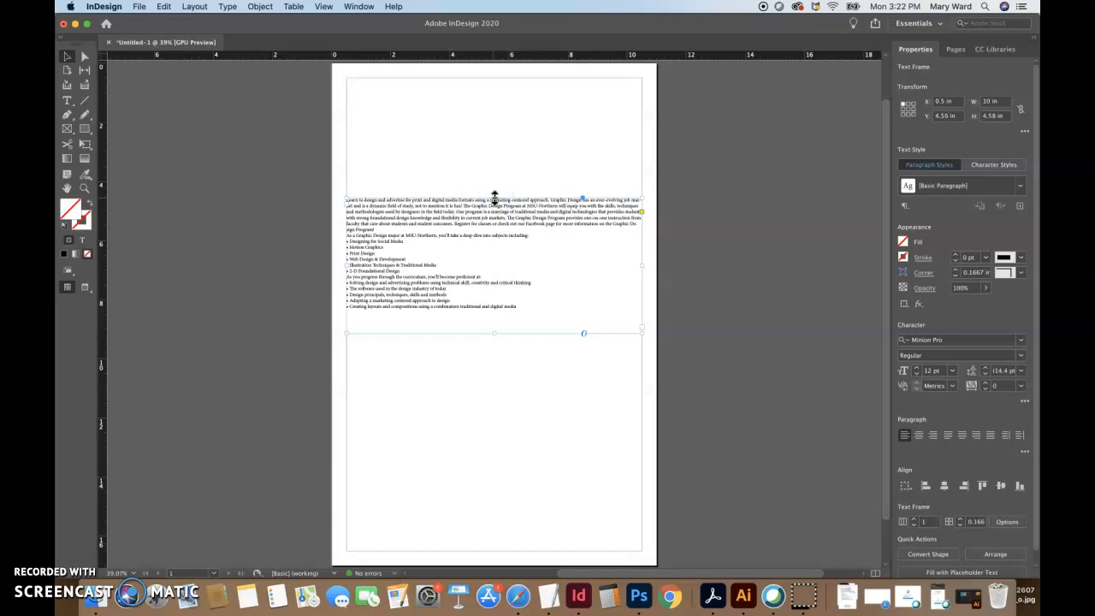
left_click_drag(496, 198, 496, 237)
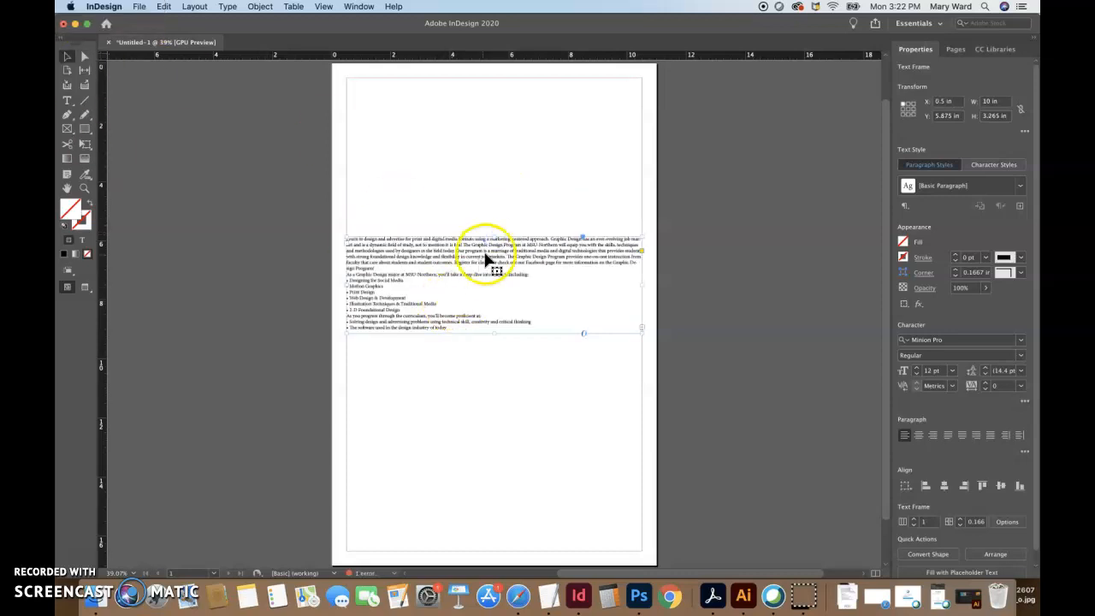
left_click_drag(494, 237, 495, 271)
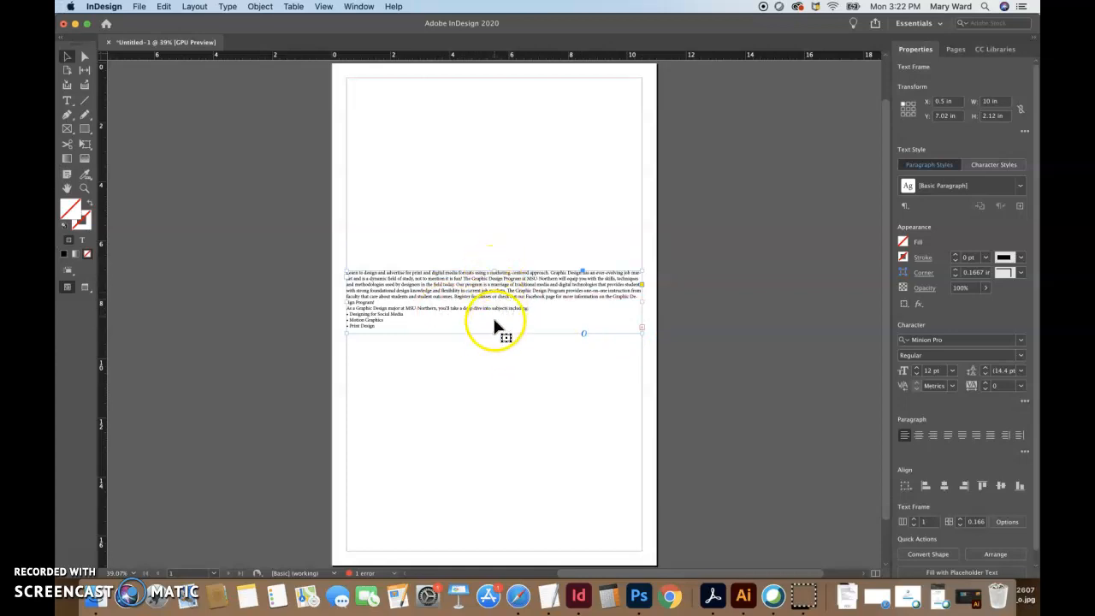
- Extend the text frame's lower edge until the frame is about 4.04 in high
left_click_drag(494, 332, 496, 391)
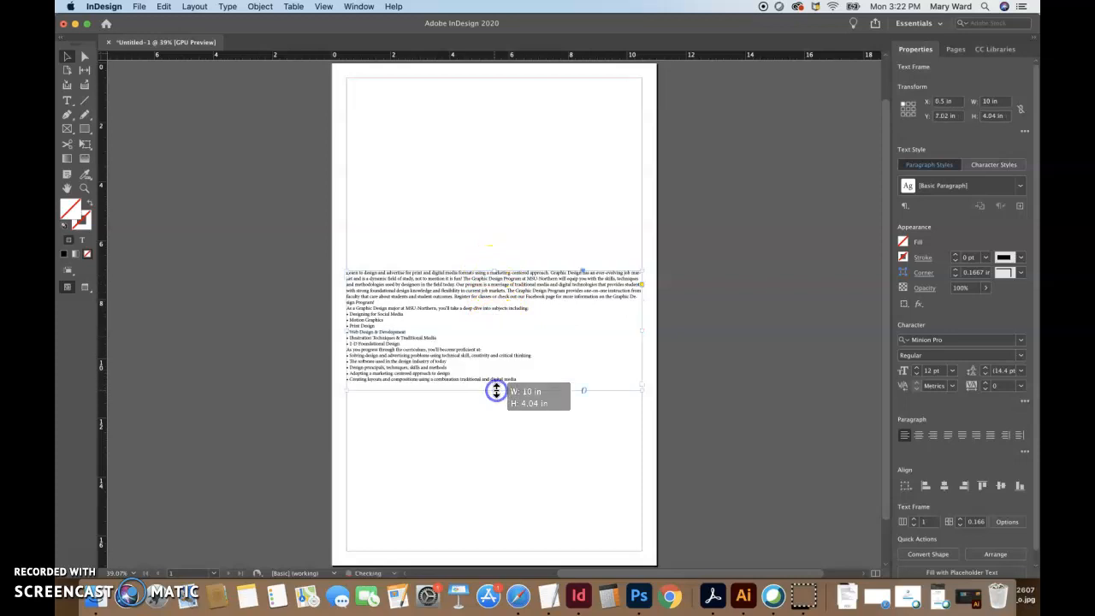
- Try narrowing the text frame to about 4.14 in wide, and stretch it back to 10 in at the right margin
left_click_drag(644, 330, 468, 331)
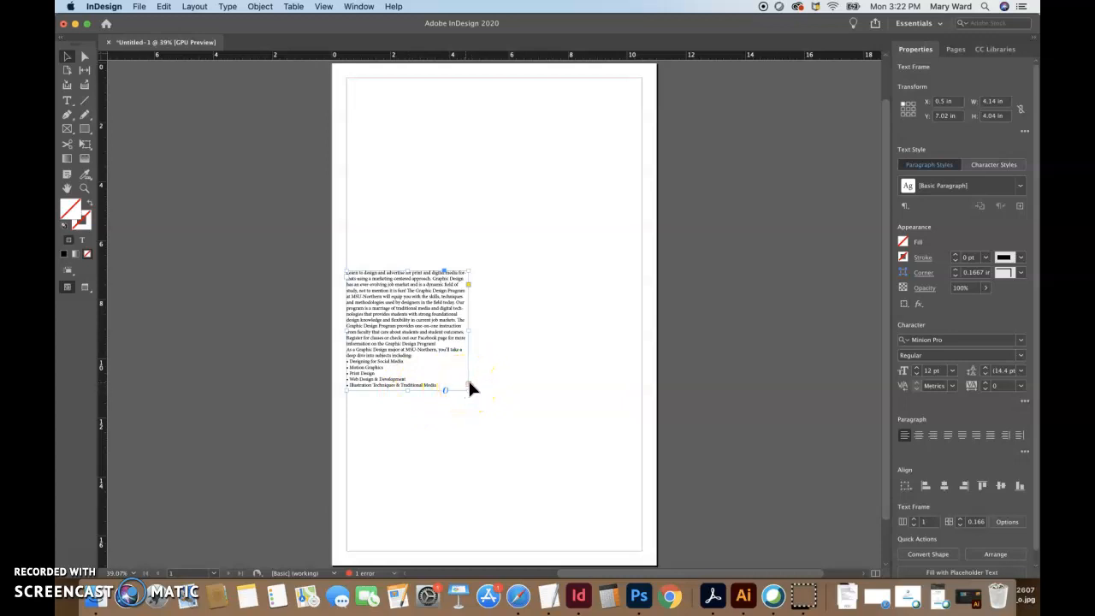
left_click(491, 330)
left_click(929, 117)
left_click(538, 386)
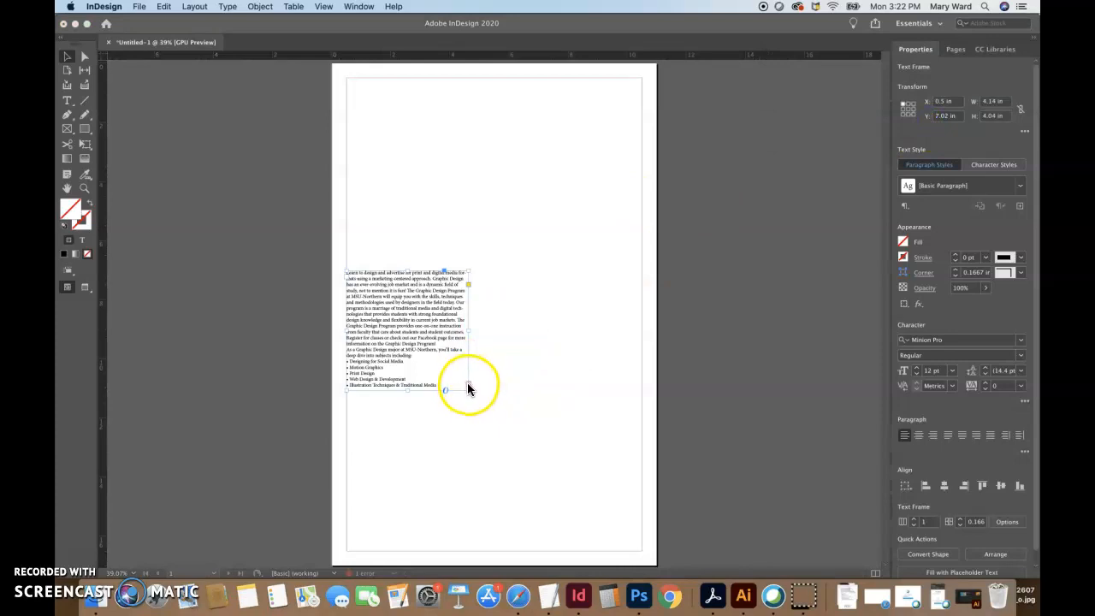
left_click(469, 332)
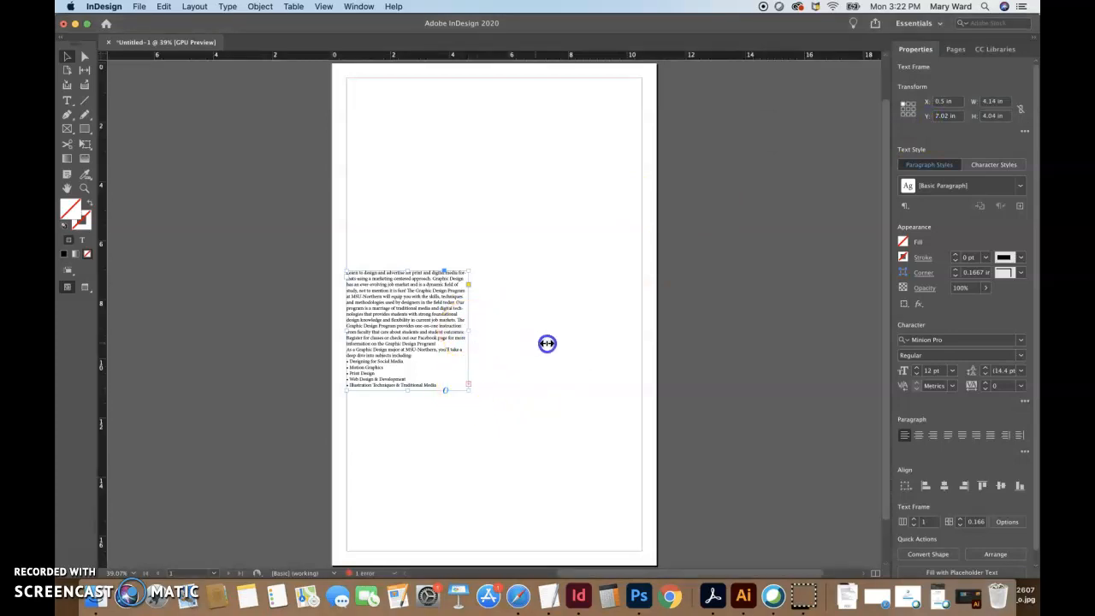
left_click_drag(469, 332, 641, 342)
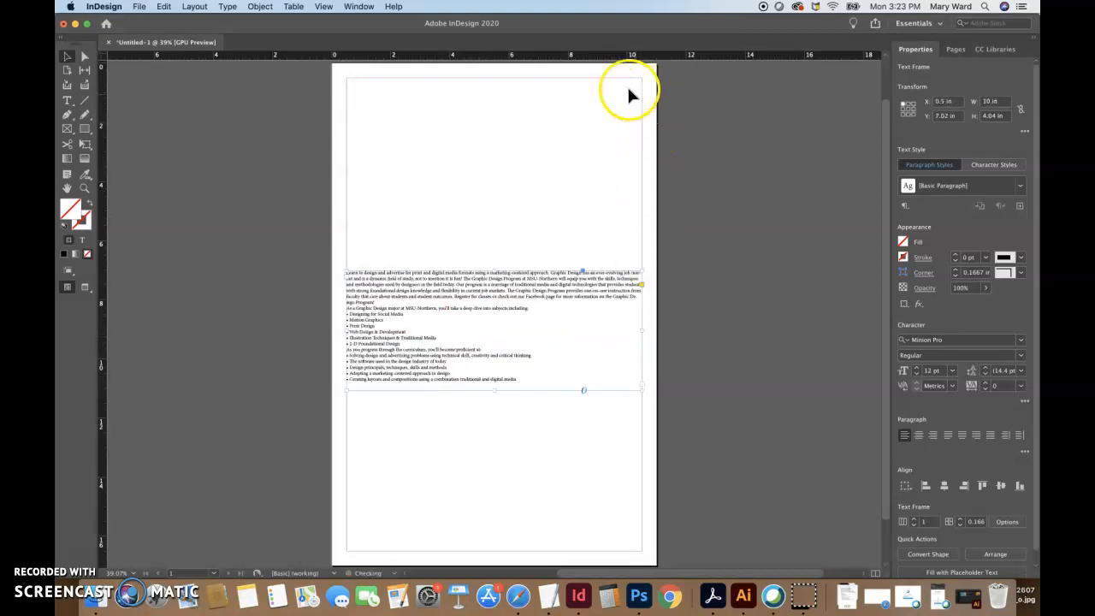
- Enlarge the text frame to about 4.42 in high and move it down to the page's bottom margin
left_click_drag(494, 390, 495, 390)
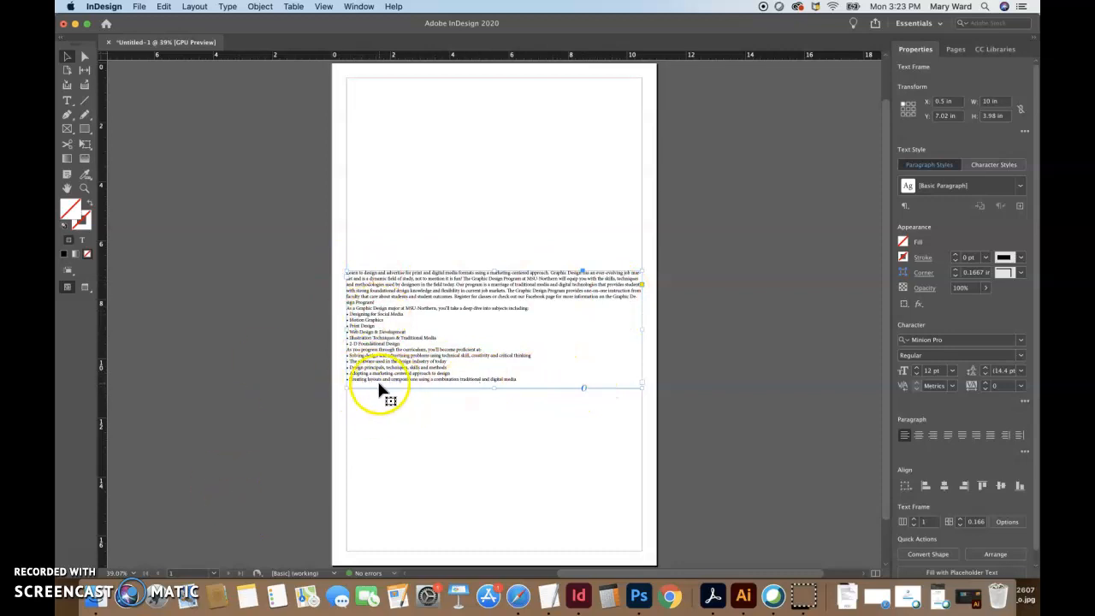
mouse_move(494, 388)
left_mouse_down()
mouse_move(496, 497)
mouse_move(495, 401)
left_mouse_up()
left_click_drag(465, 293, 457, 380)
left_click_drag(496, 440, 481, 495)
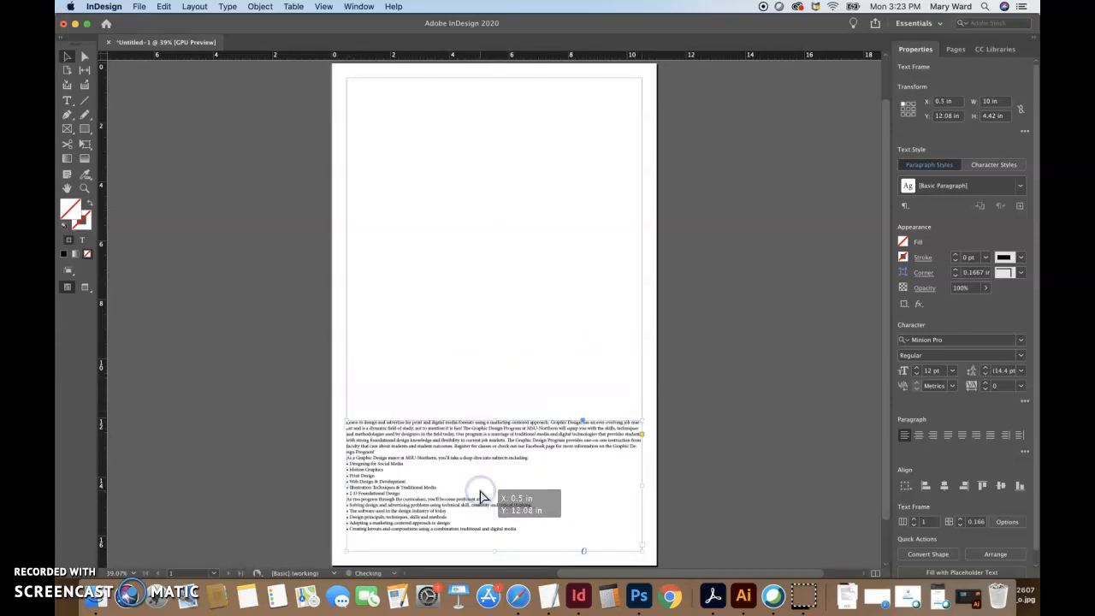
left_click(74, 552)
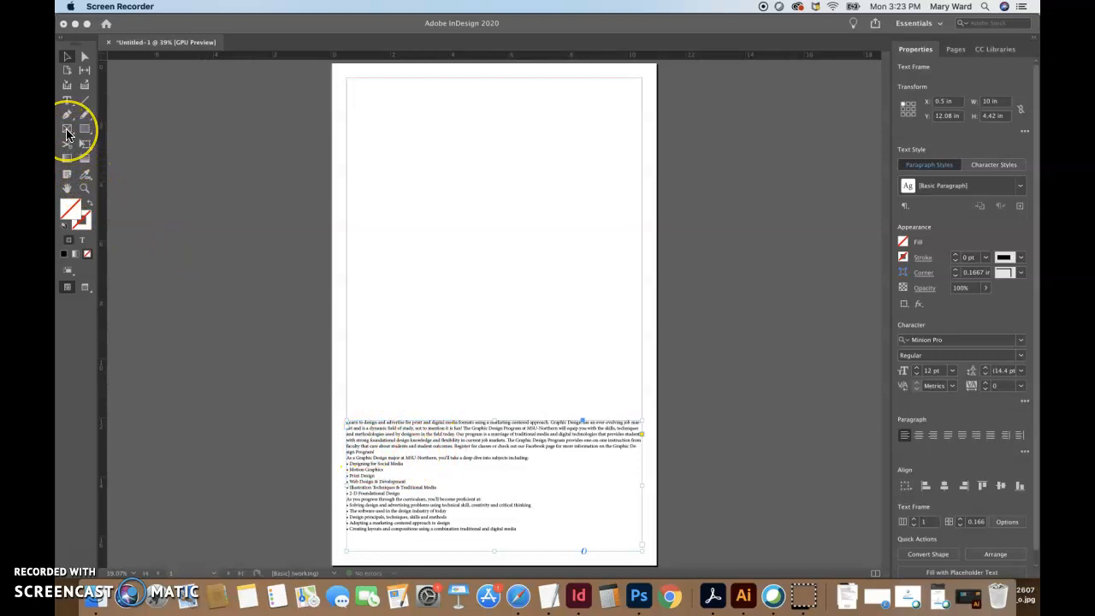
left_click(109, 154)
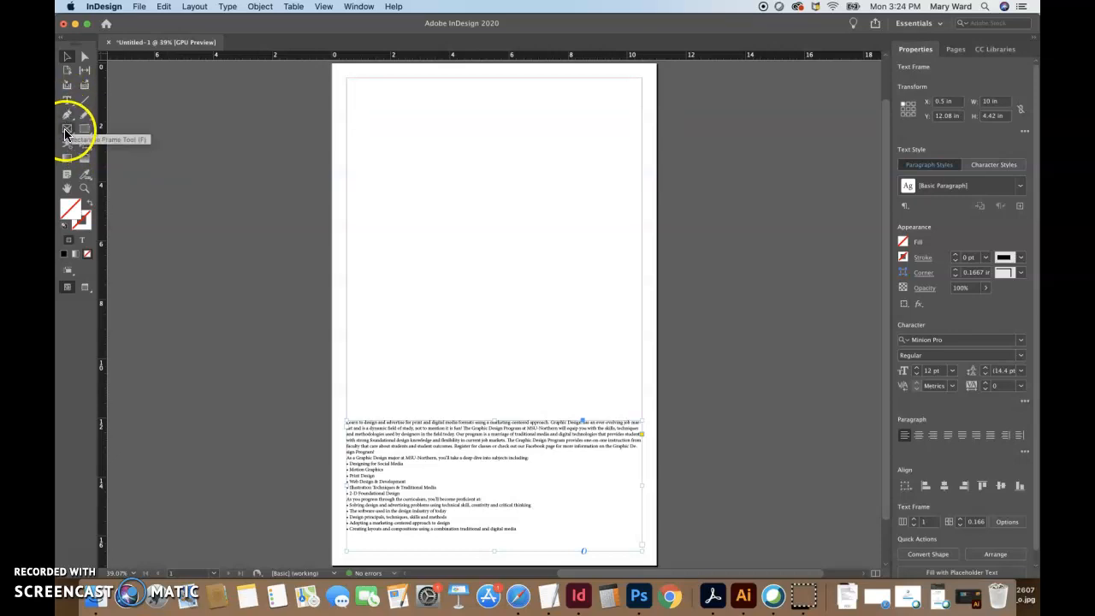
- Draw a rectangular frame 10 in wide and 5 in high between the side margins, near the top of the page
left_click(66, 131)
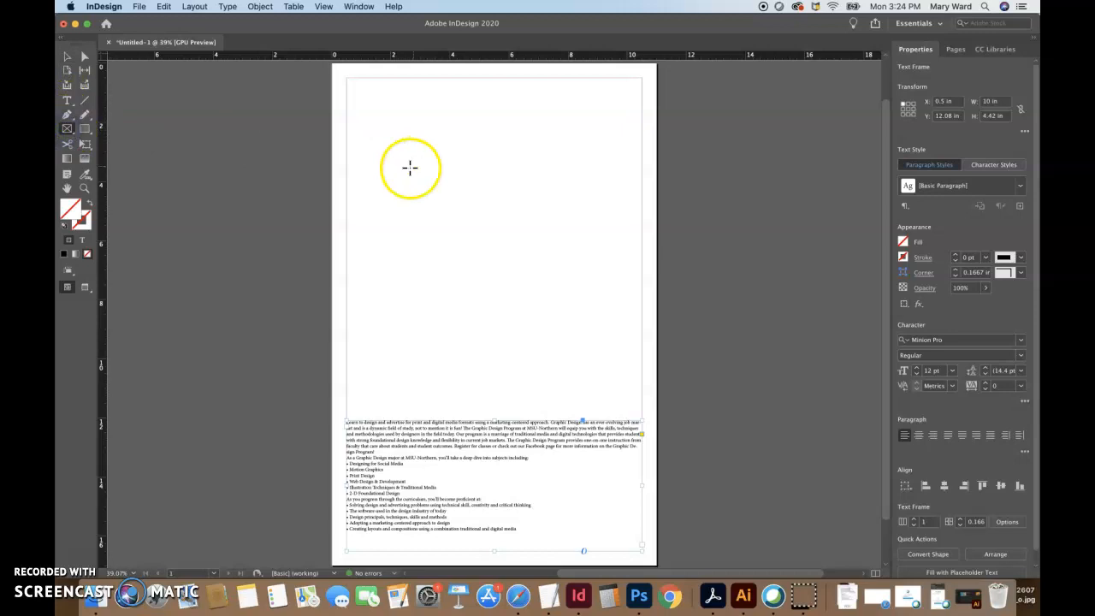
left_click_drag(68, 131, 110, 142)
left_click_drag(346, 97, 643, 247)
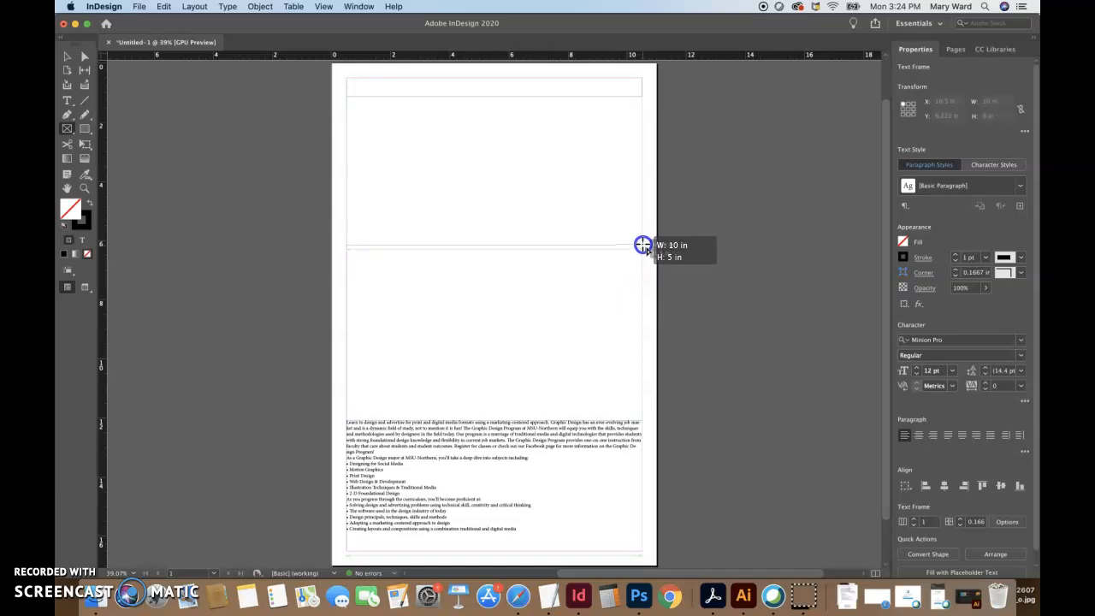
left_click_drag(643, 246, 643, 245)
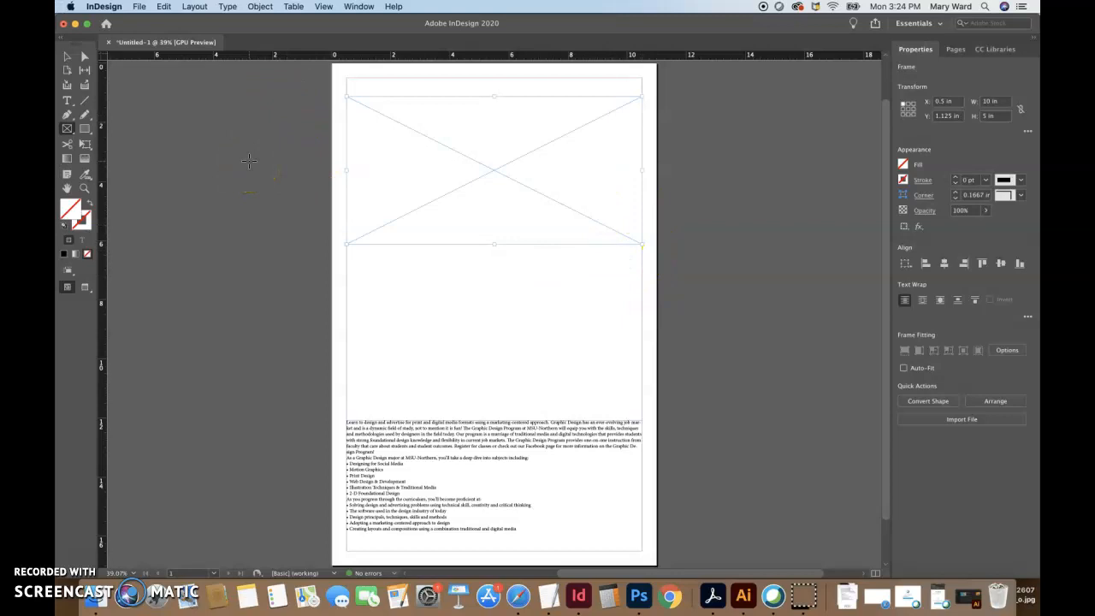
- Place GDSN_Banner.jpg from the Images folder into the empty rectangular frame
left_click(139, 7)
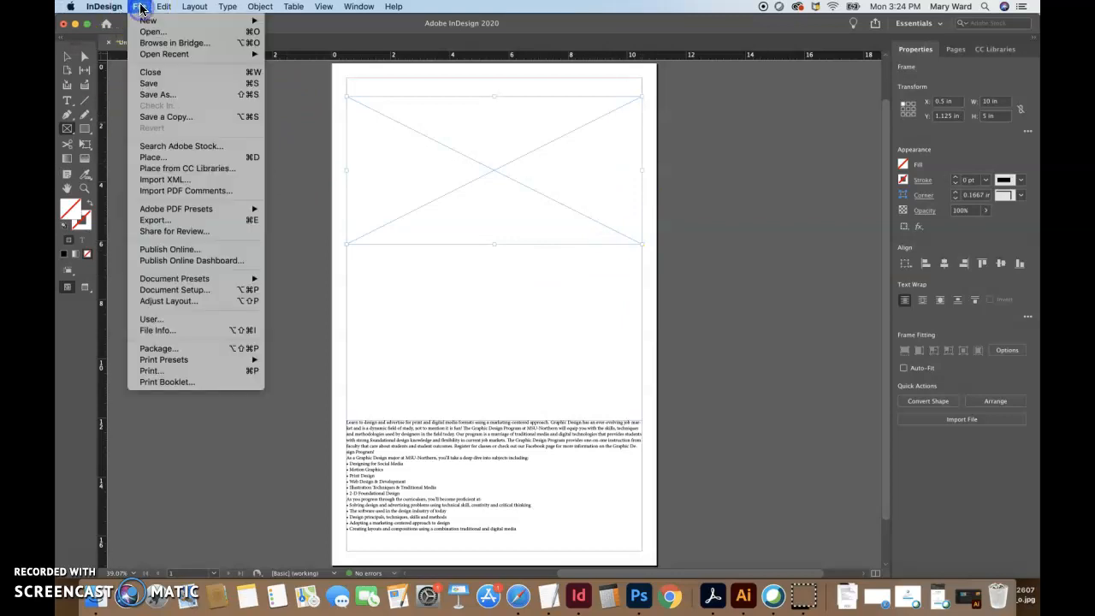
left_click(170, 157)
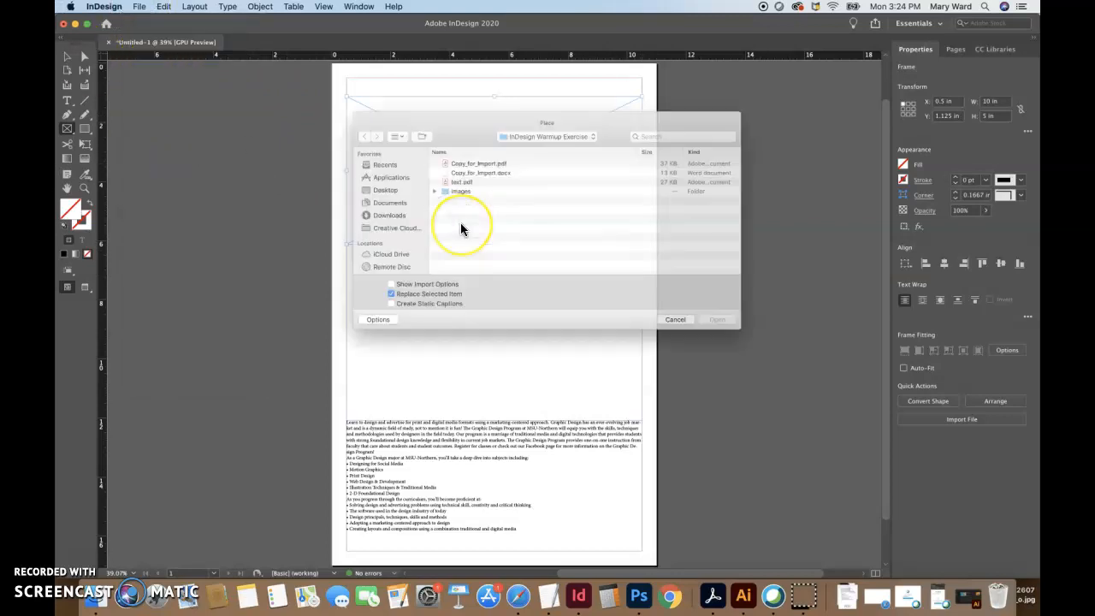
left_click(423, 196)
double_click(429, 184)
left_click(455, 165)
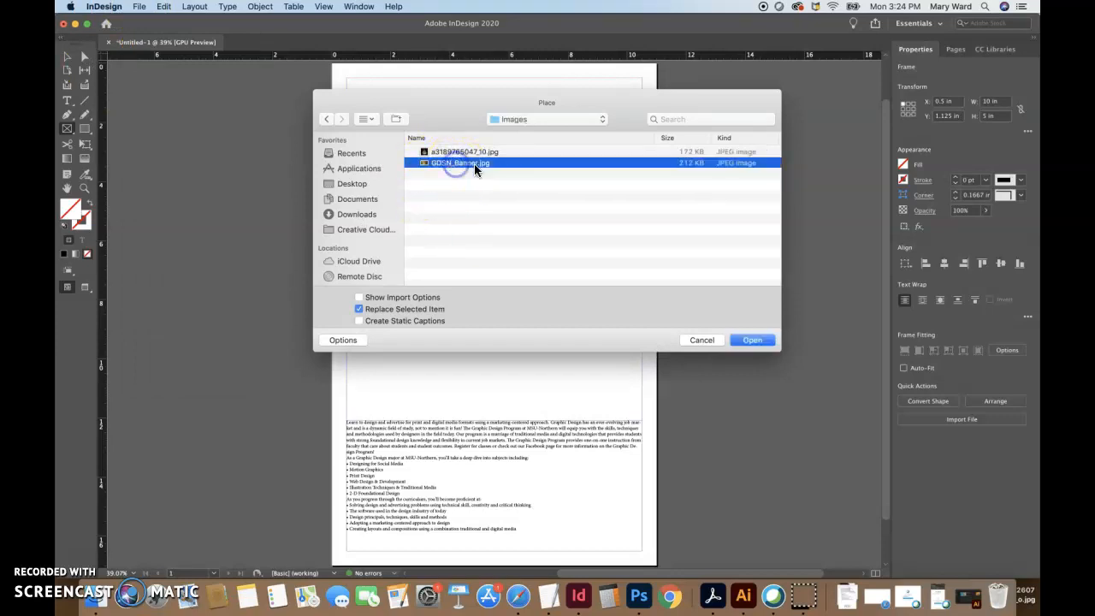
left_click(752, 341)
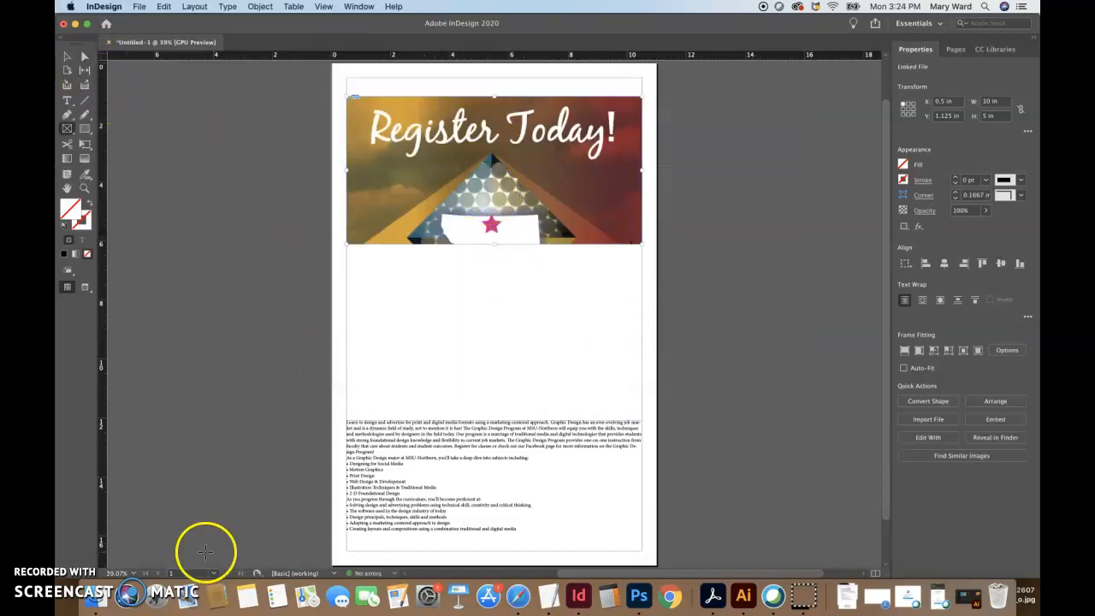
- Extend the banner frame's lower edge with the Selection tool until the frame is about 9.75 in high
left_click(68, 56)
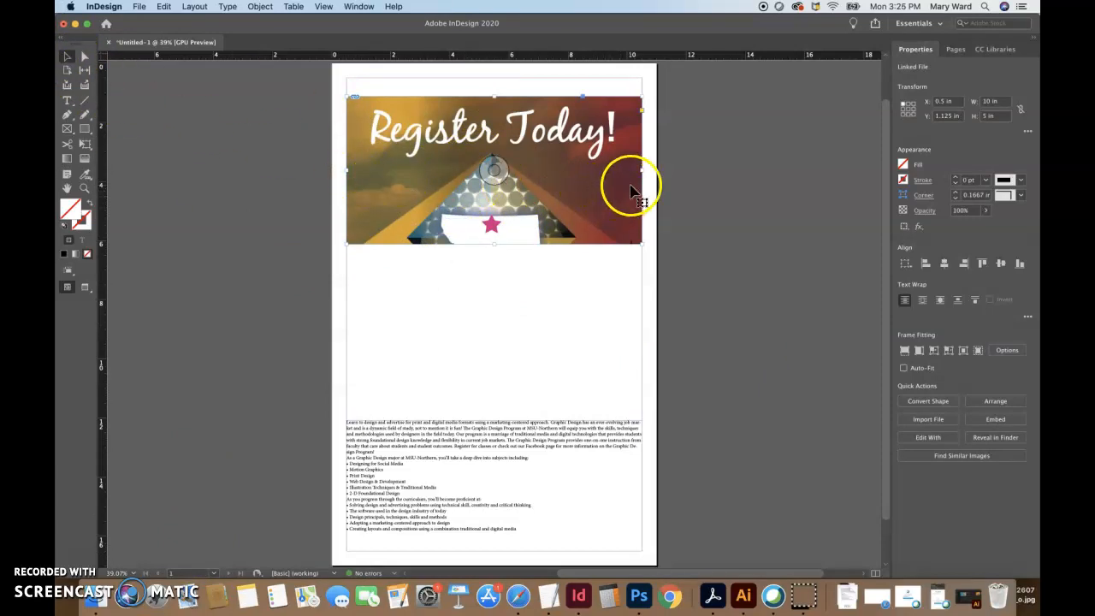
left_click_drag(494, 244, 496, 384)
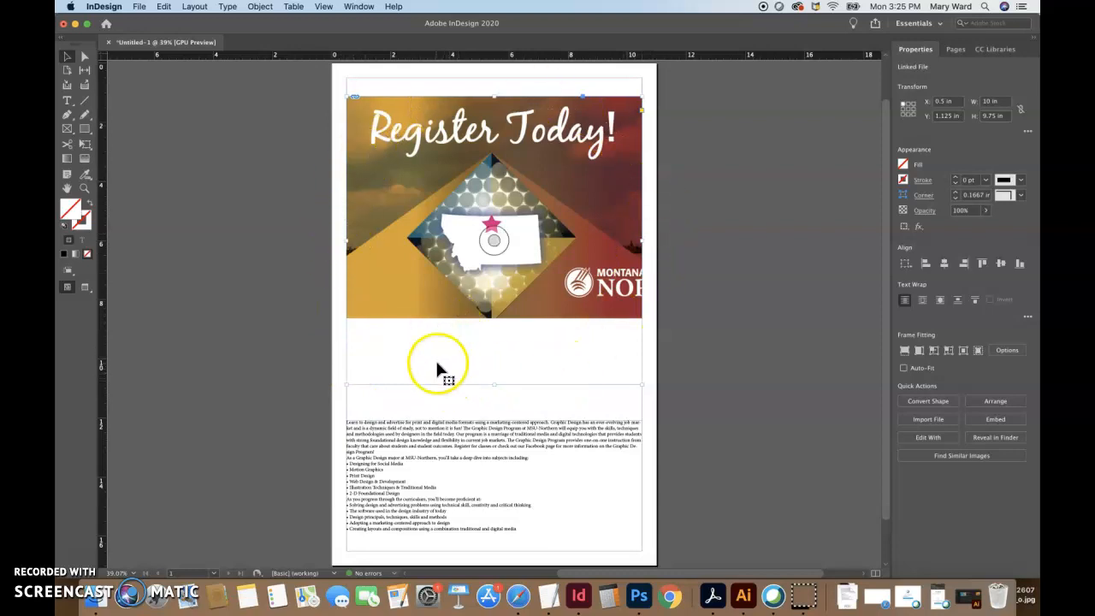
- Move the banner image inside its frame with the Direct Selection tool, aligning its top with the frame at about X -2.96 in, Y 0 in
left_click(85, 58)
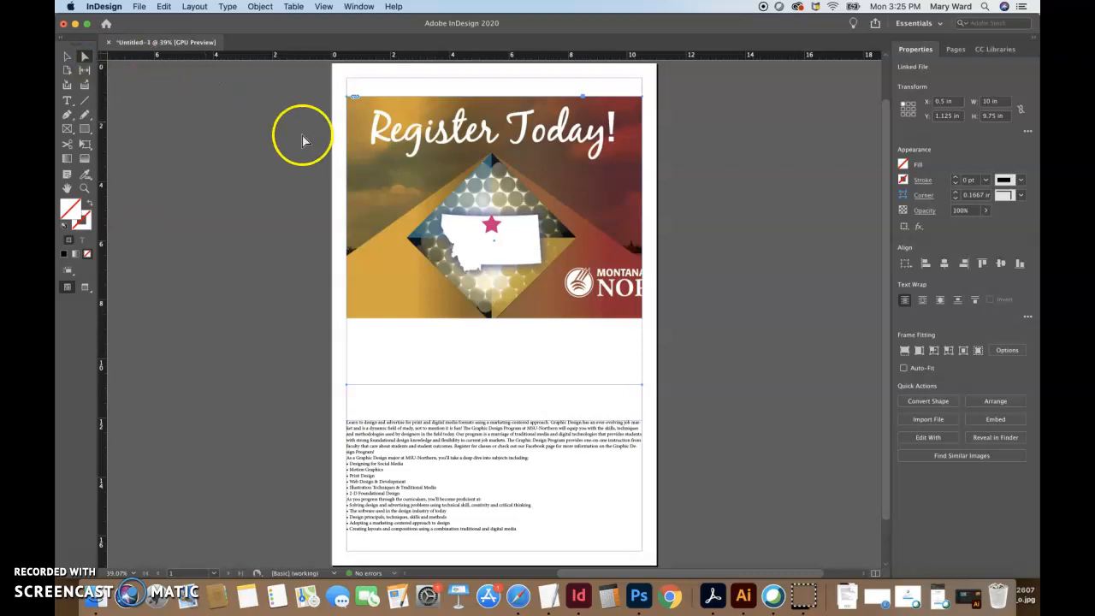
left_click(425, 183)
left_click_drag(425, 183, 398, 257)
left_click_drag(531, 259, 553, 271)
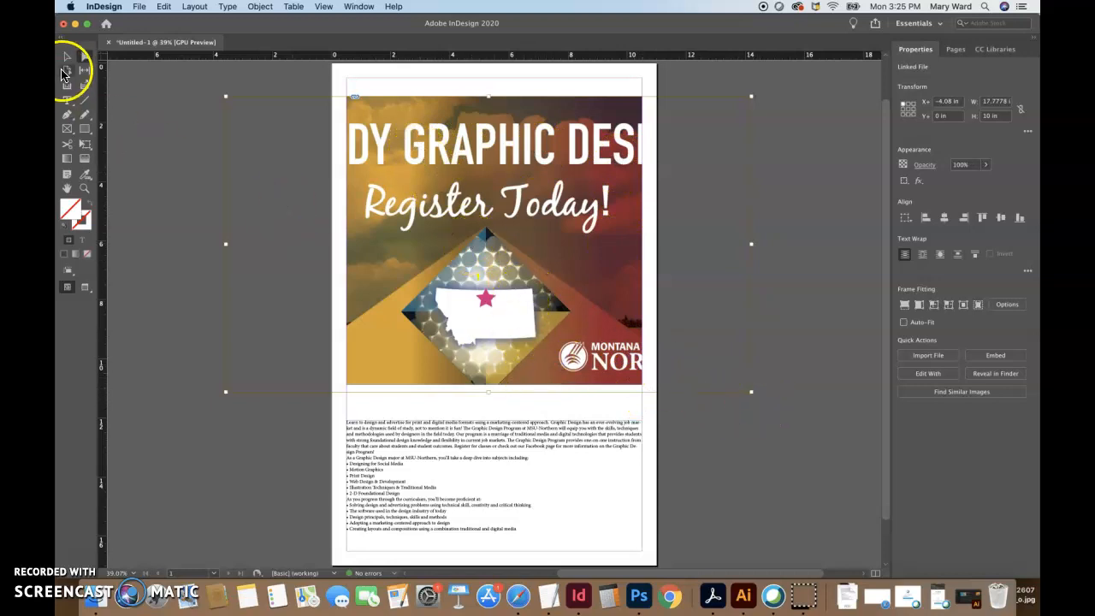
left_click(85, 57)
left_click_drag(413, 236, 444, 234)
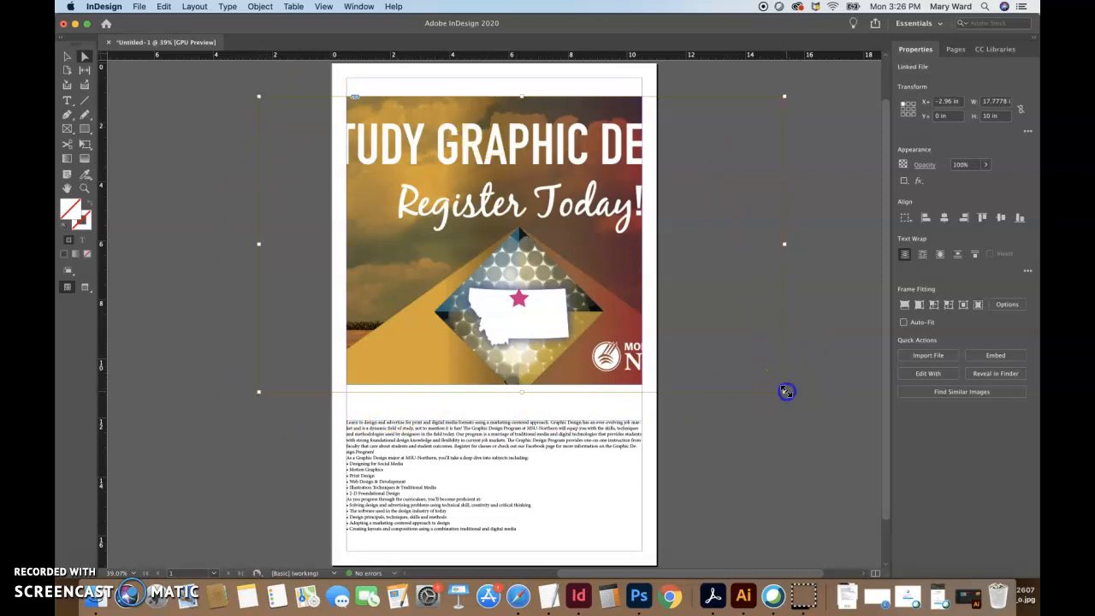
- Scale the banner image down within its frame to 10 in wide and 5.625 in high, fitting the frame's full width
left_click_drag(786, 392, 648, 289)
left_click_drag(255, 315, 377, 264)
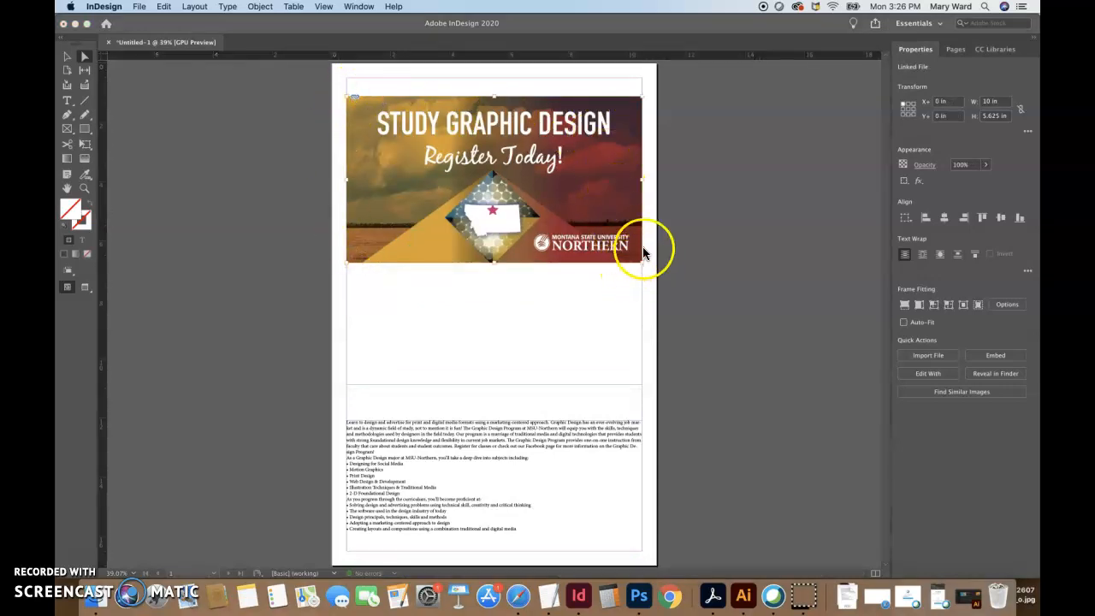
left_click(459, 473)
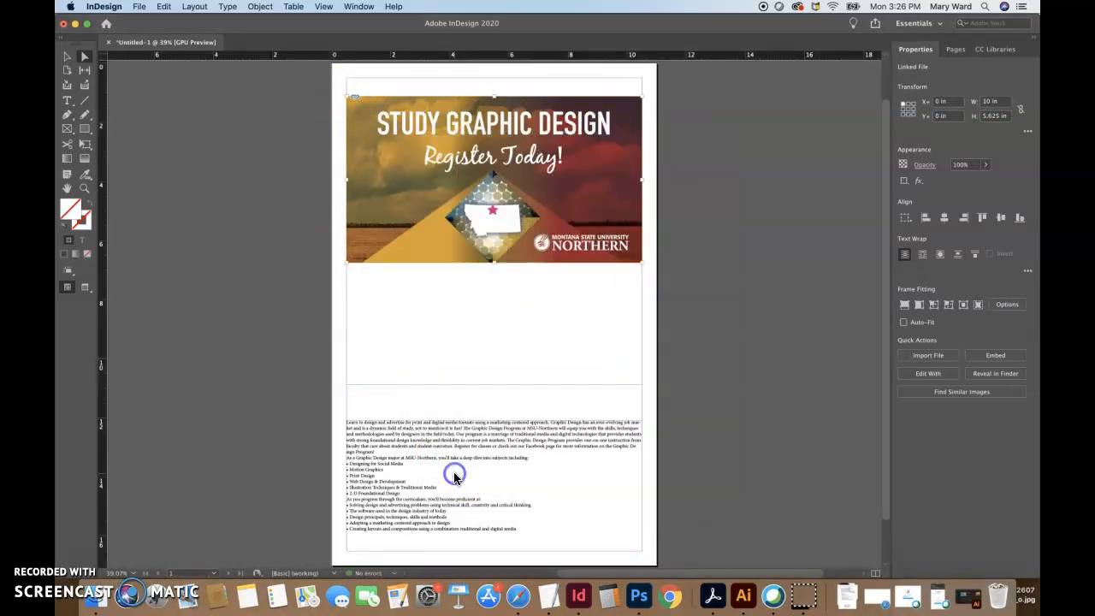
- Shorten the banner frame to about 5.635 in high to match the image, and move it up to the top margin
left_click(85, 57)
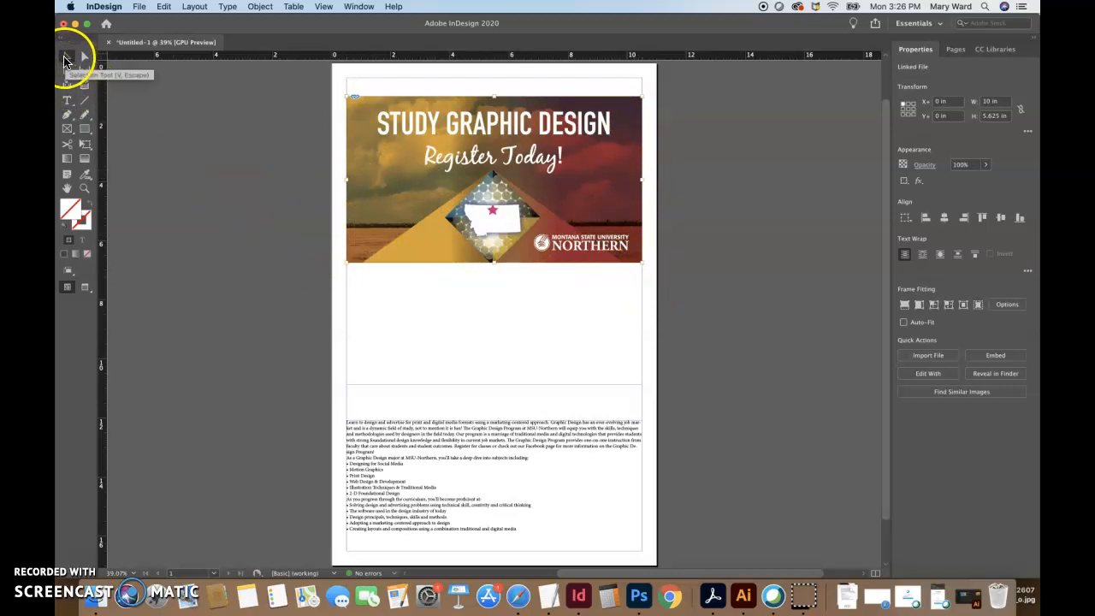
left_click(379, 354)
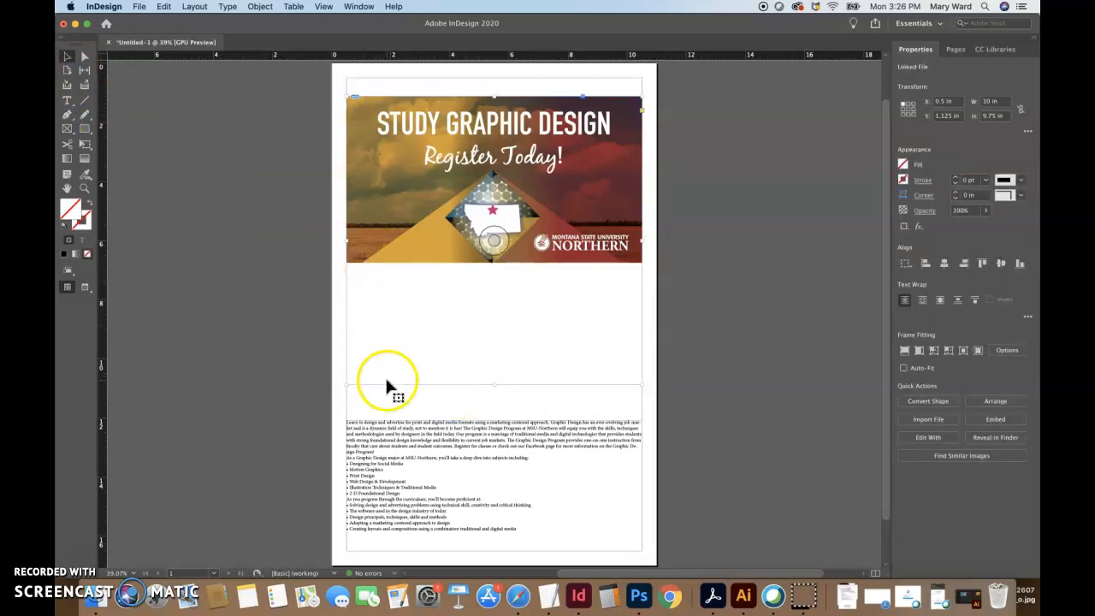
left_click_drag(493, 384, 533, 202)
left_click(701, 353)
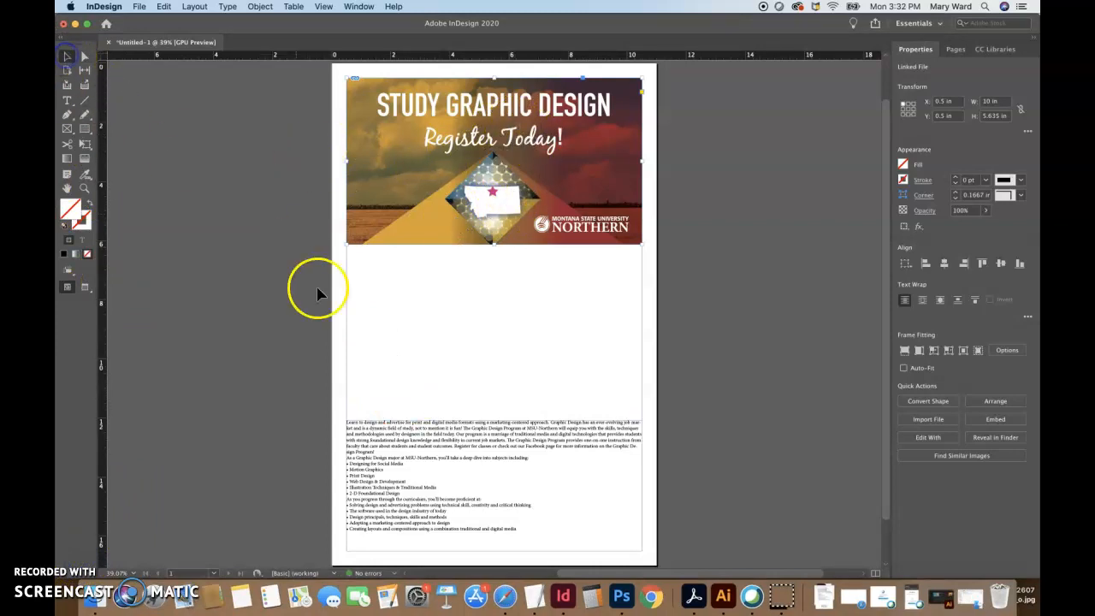
- Move the text frame up below the banner, to about Y 7.24 in
left_click(314, 313)
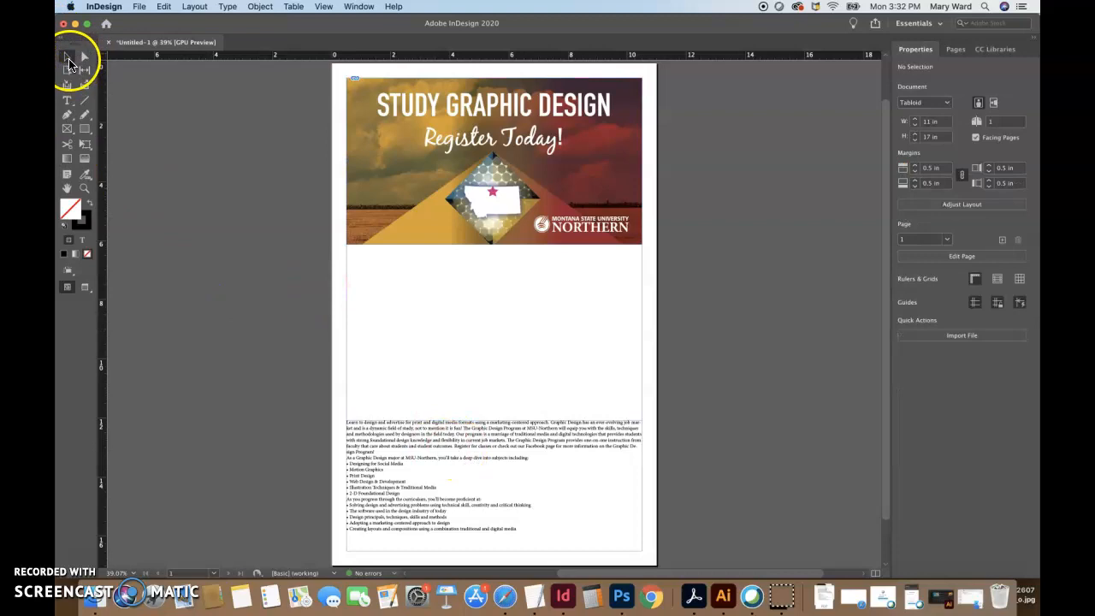
left_click_drag(411, 432, 415, 293)
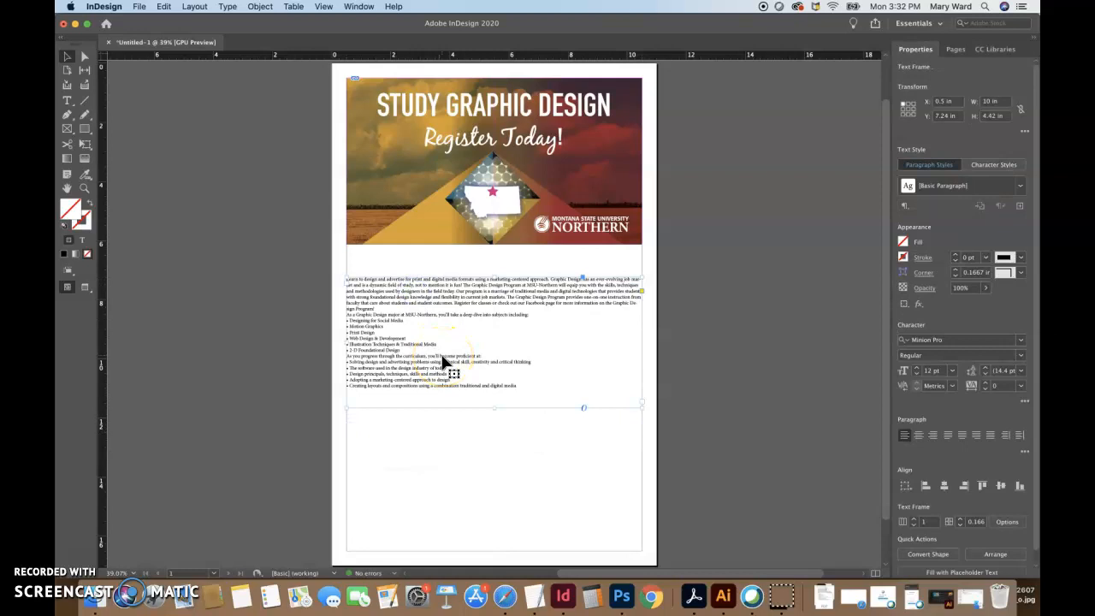
- Separate the opening sentence ending in "marketing-centered approach." from the rest of the paragraph with a blank line, using the Type tool
left_click(82, 190)
left_click(445, 297)
left_click(592, 329)
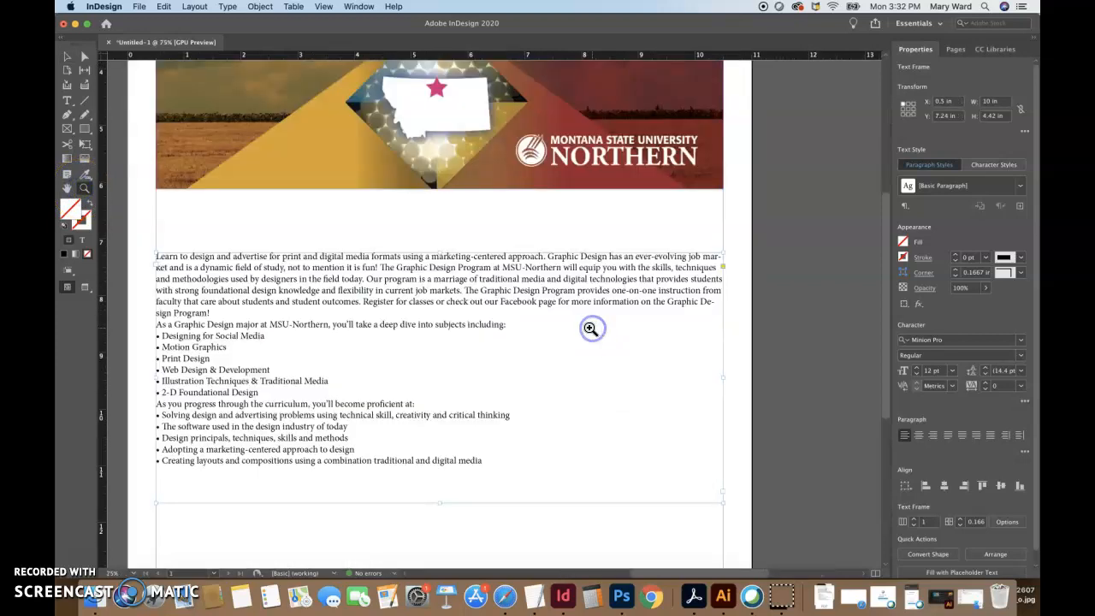
left_click(66, 102)
left_click(292, 213)
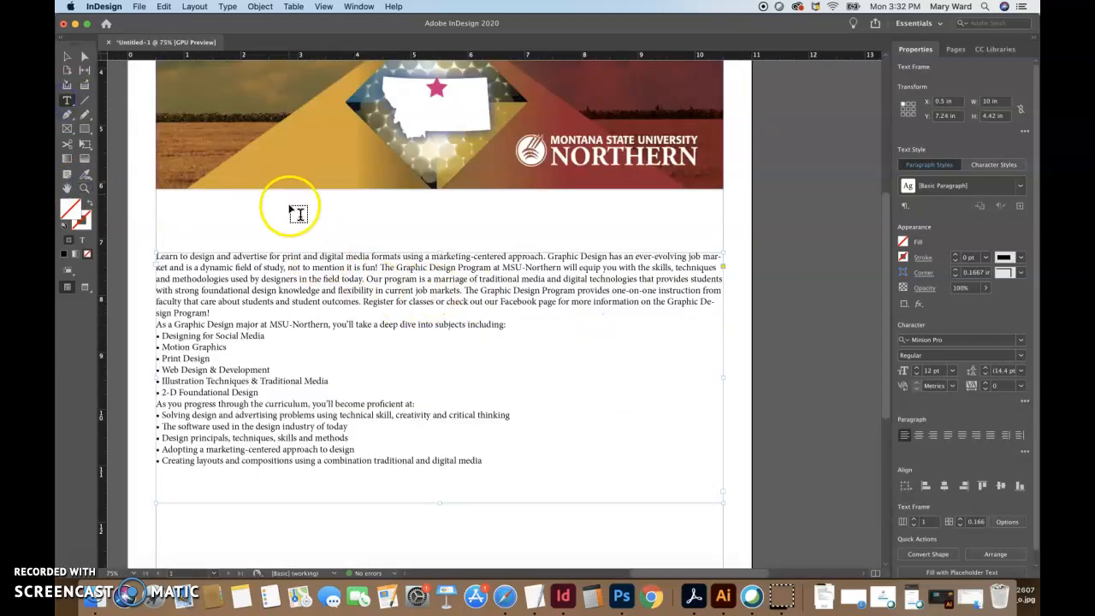
left_click(545, 258)
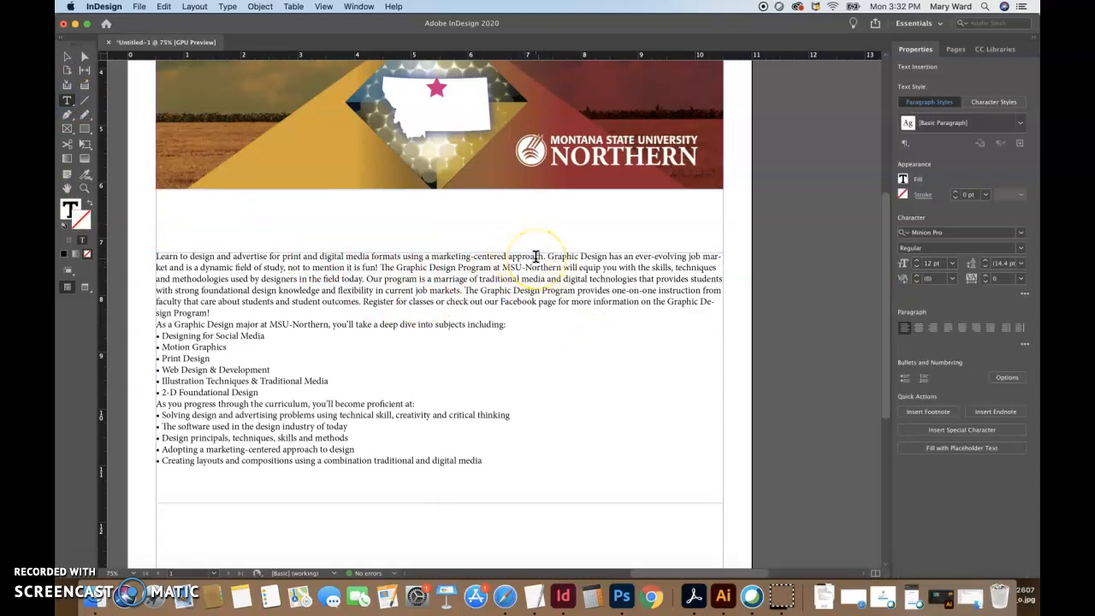
key("Return")
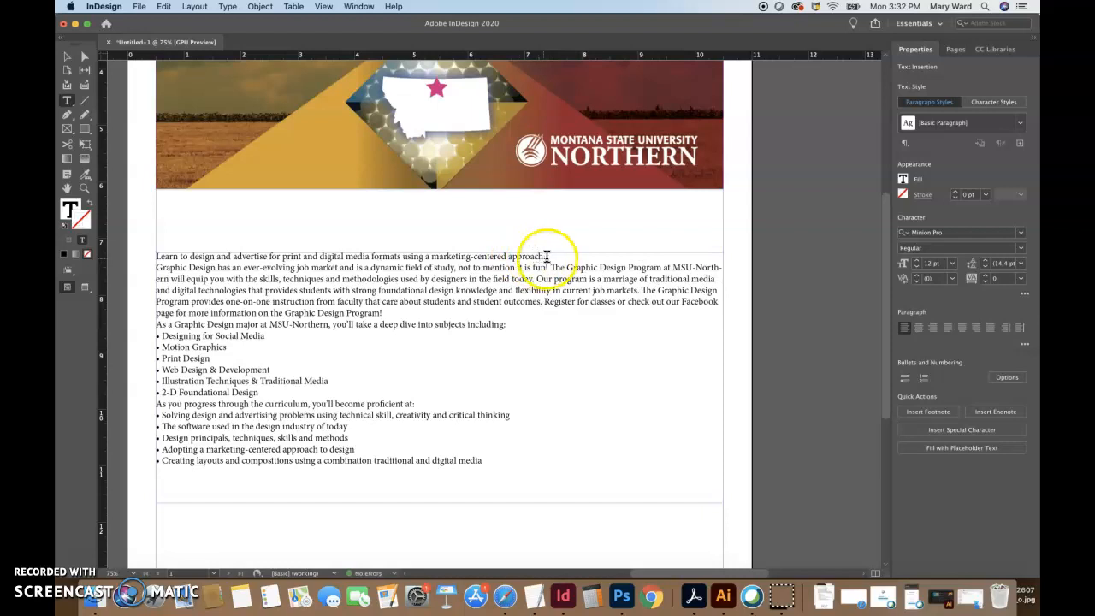
key("Return")
- Select the opening sentence above the blank line, and clear the selection
left_click(556, 255)
left_click_drag(496, 257, 148, 255)
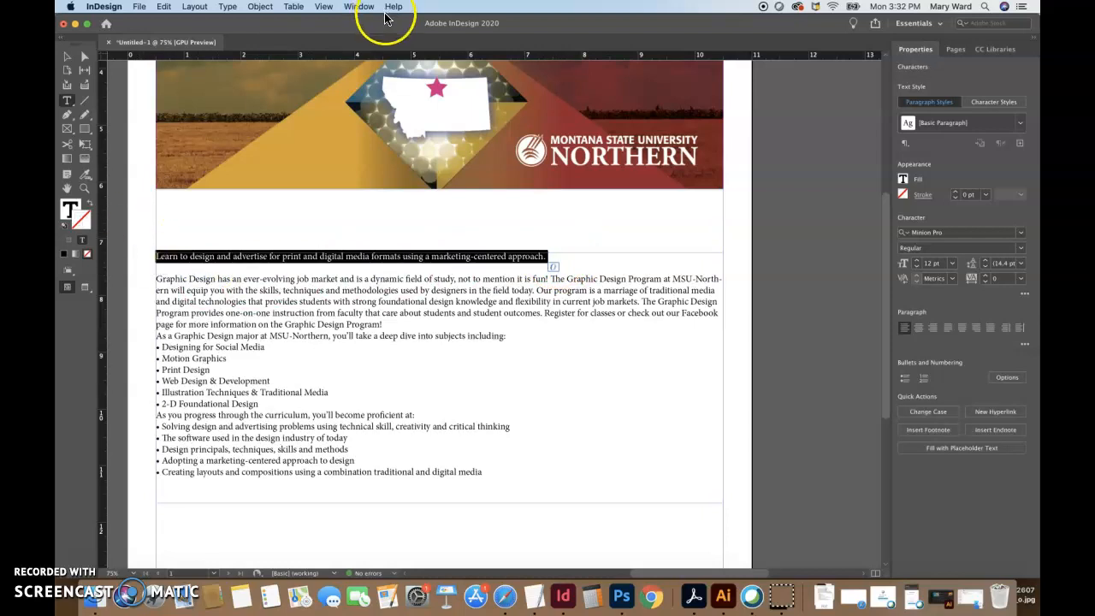
left_click(294, 44)
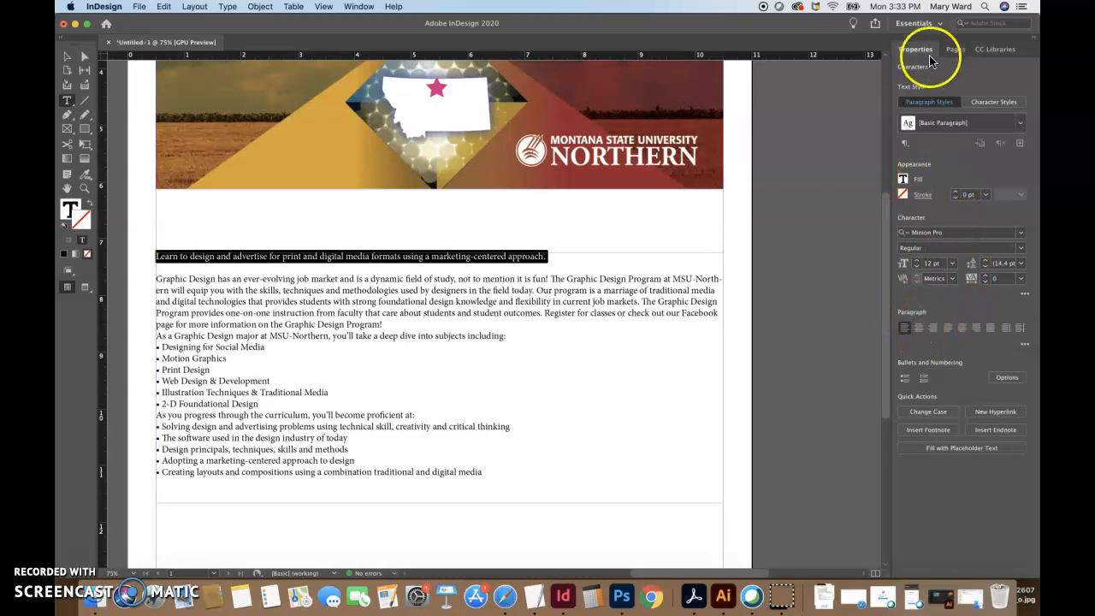
left_click(458, 219)
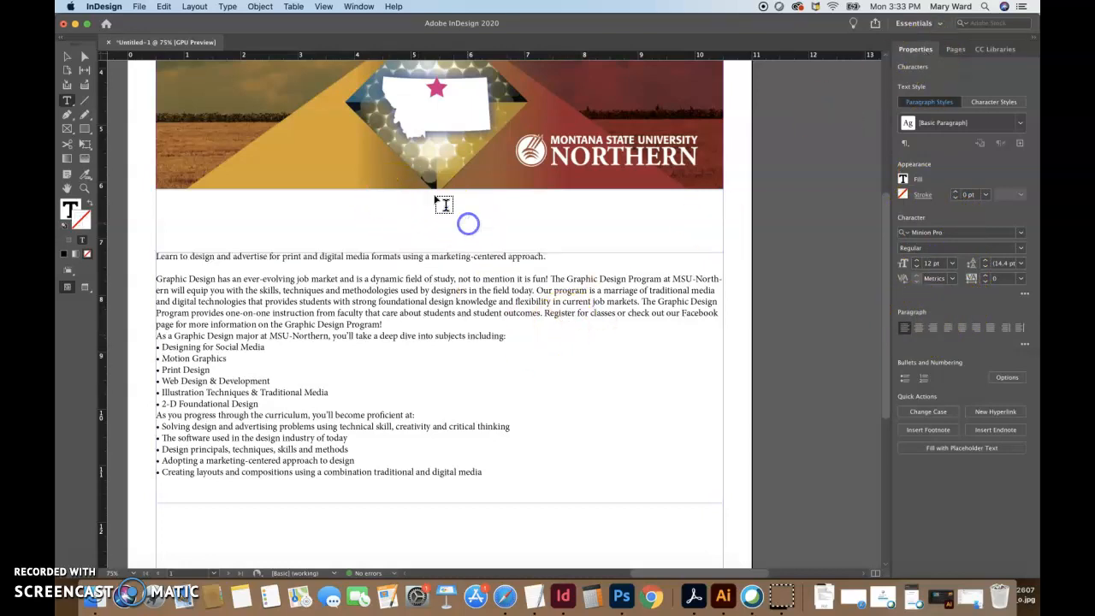
- Show the floating Character panel and place it beside the text frame
left_click(353, 7)
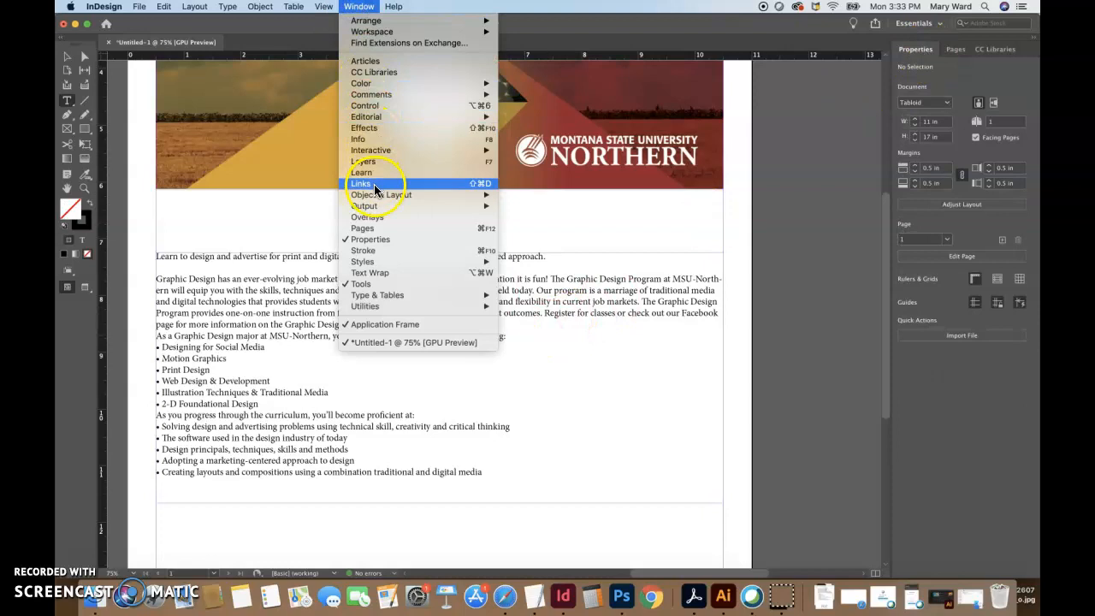
mouse_move(379, 297)
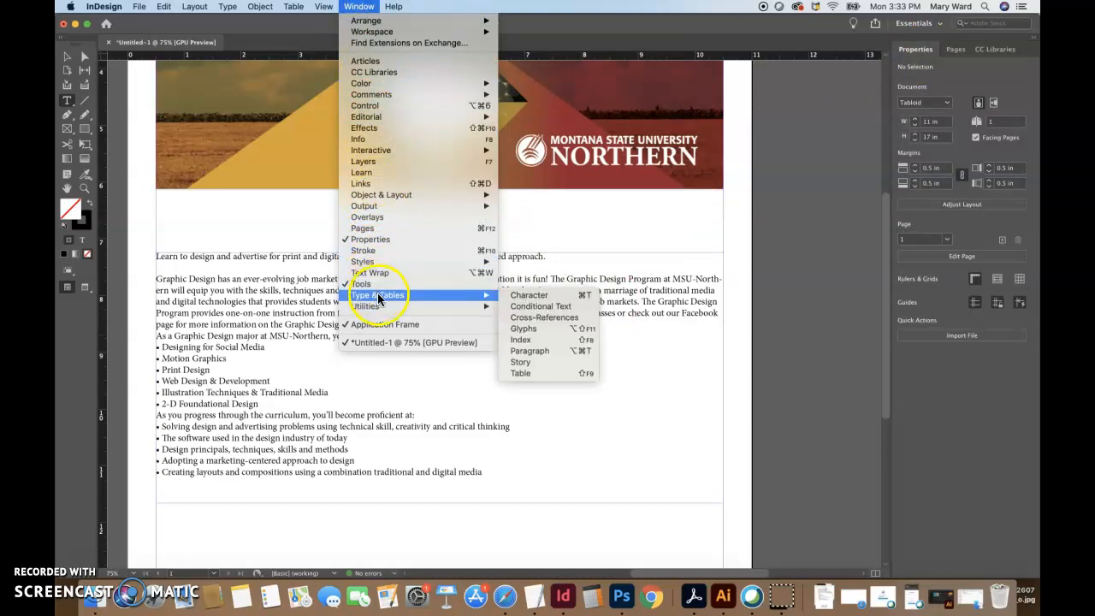
left_click(536, 297)
left_click_drag(466, 194, 749, 180)
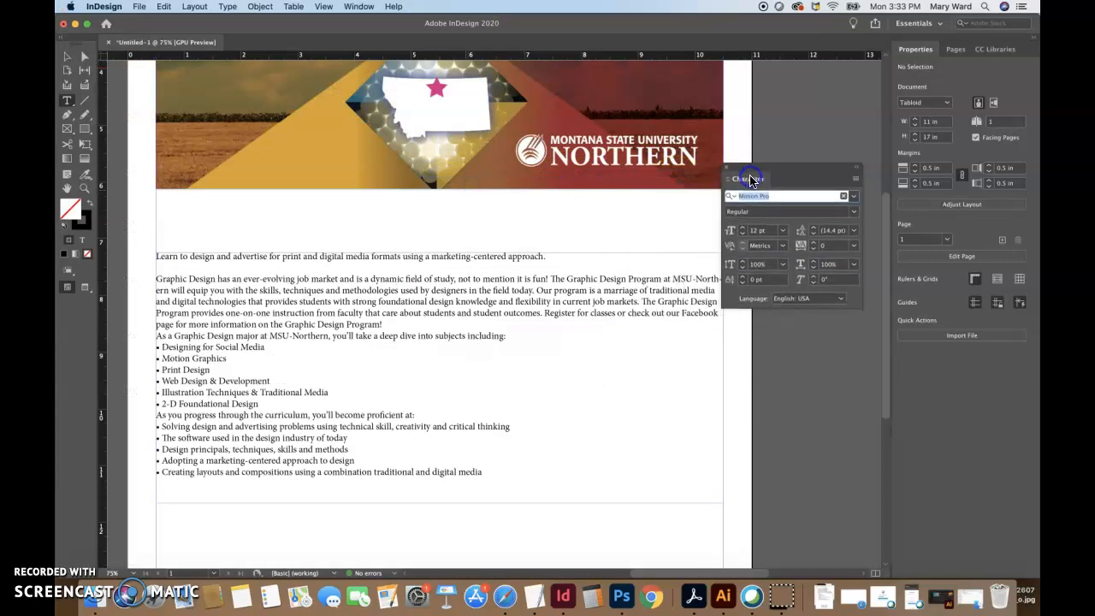
- Select the opening sentence ending in "marketing-centered approach." and try left and right alignment before settling on centered
left_click_drag(548, 256, 117, 256)
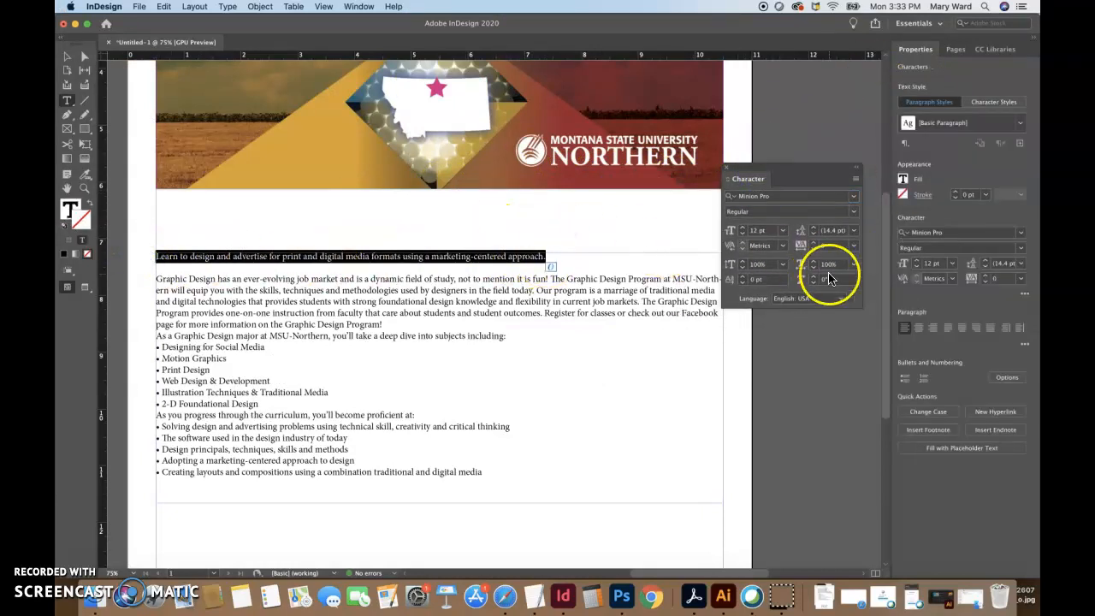
left_click(918, 330)
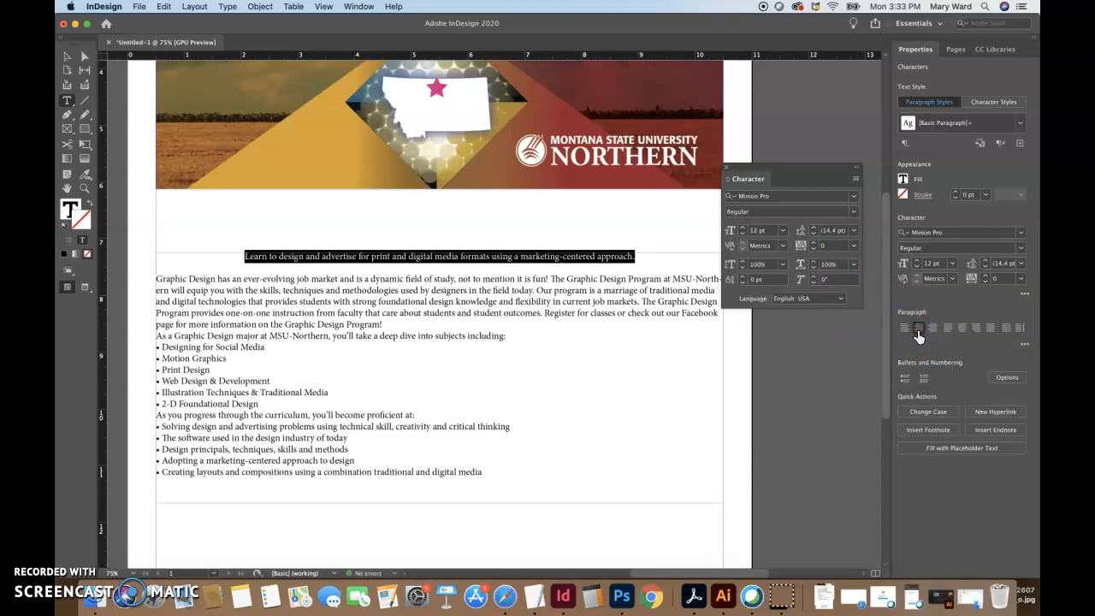
left_click(905, 330)
left_click(932, 329)
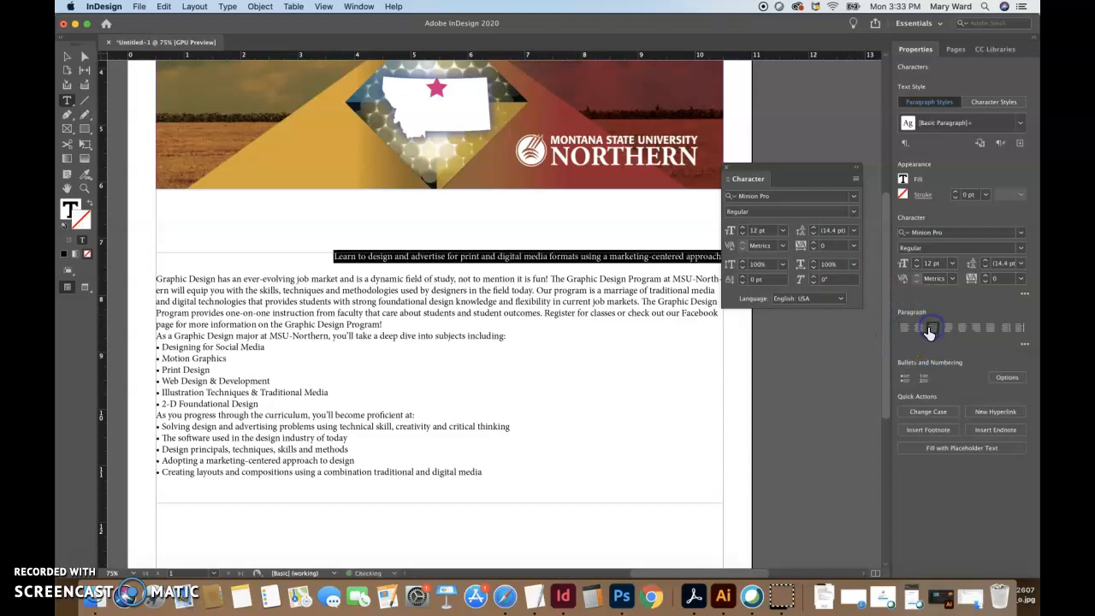
left_click(920, 331)
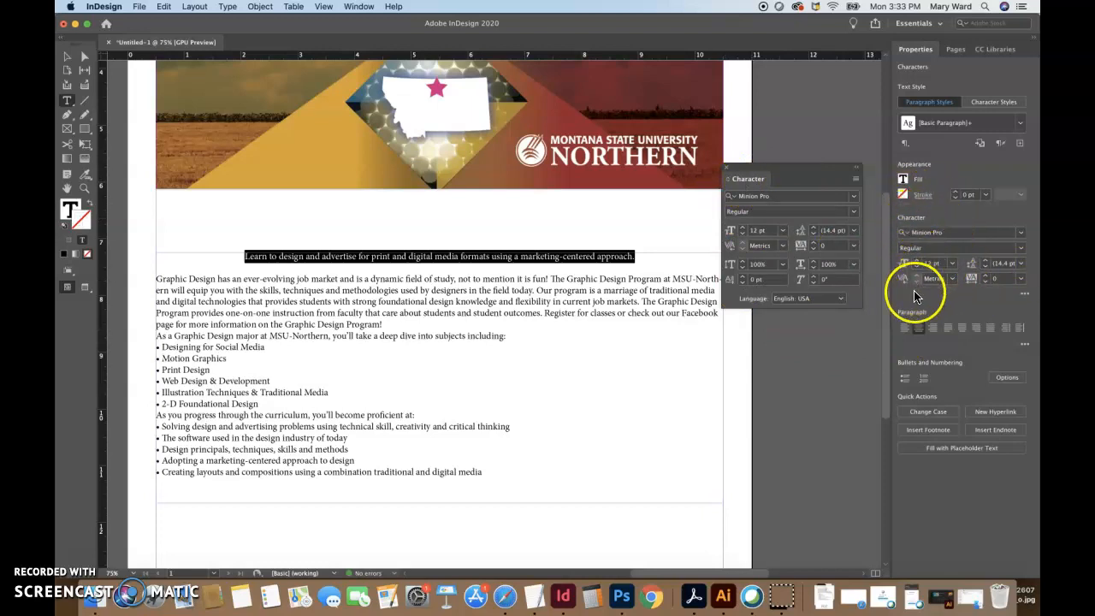
- Expand the additional character options in the Properties panel and close the floating Character panel
left_click(1026, 294)
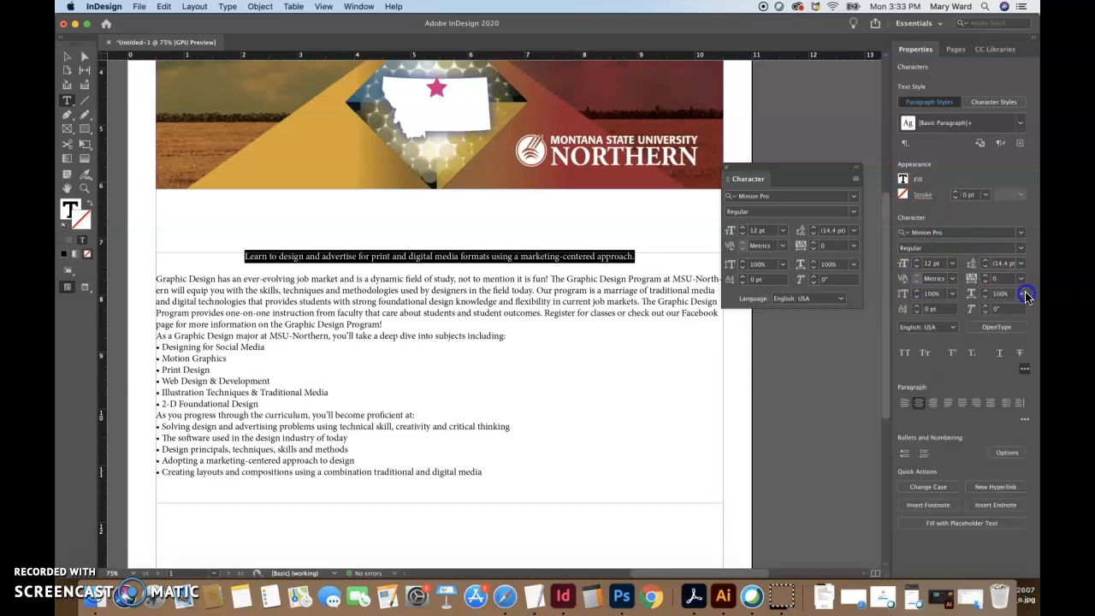
left_click(726, 168)
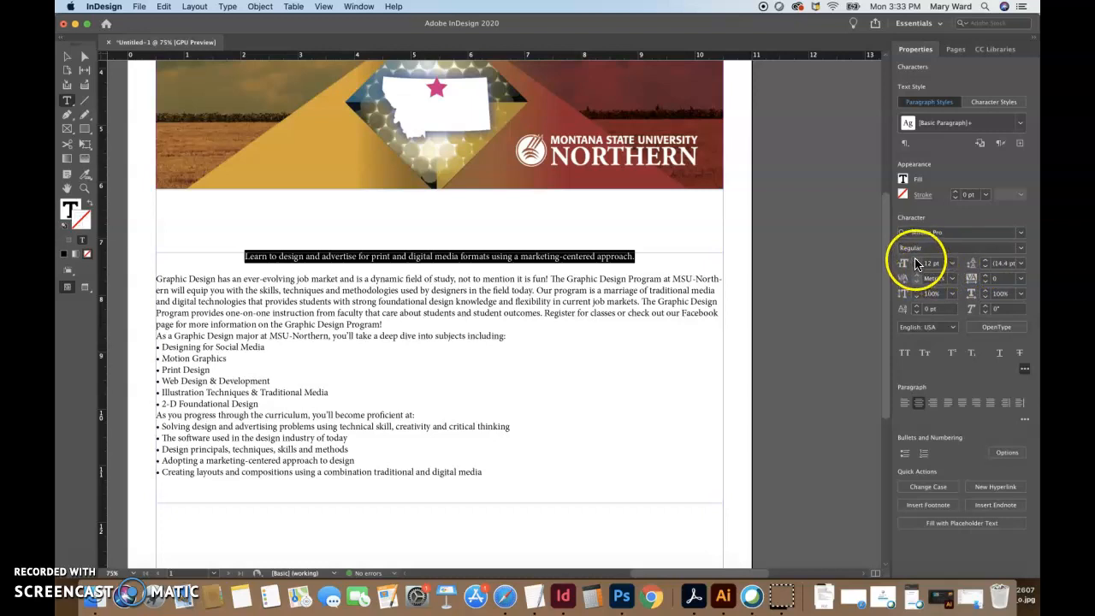
- Try the Essentials Classic workspace with a two-column toolbar, and return to the Essentials workspace
left_click(935, 23)
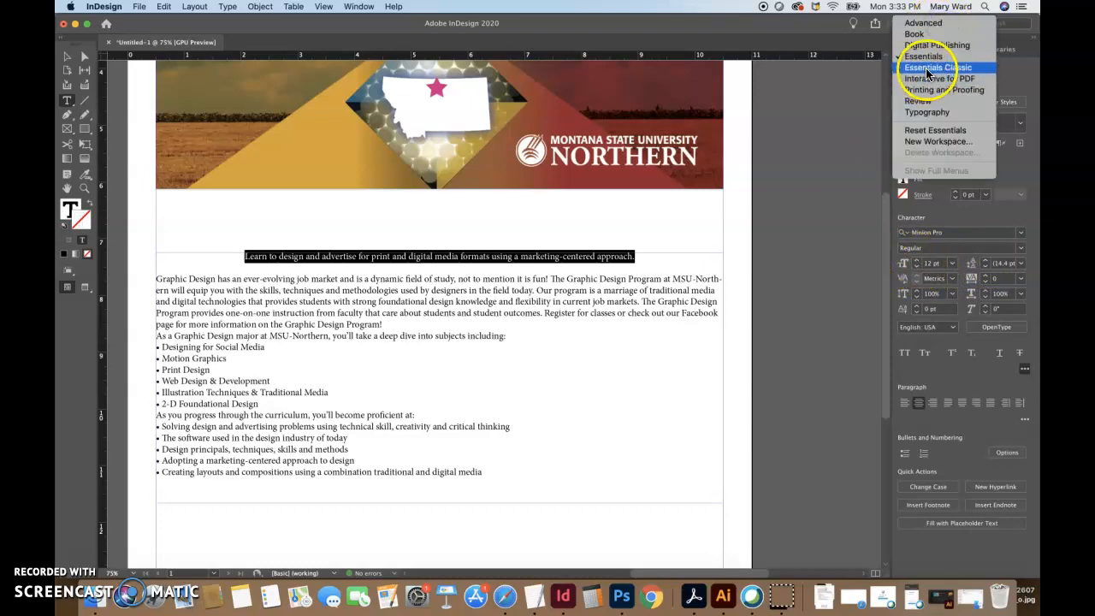
left_click(935, 68)
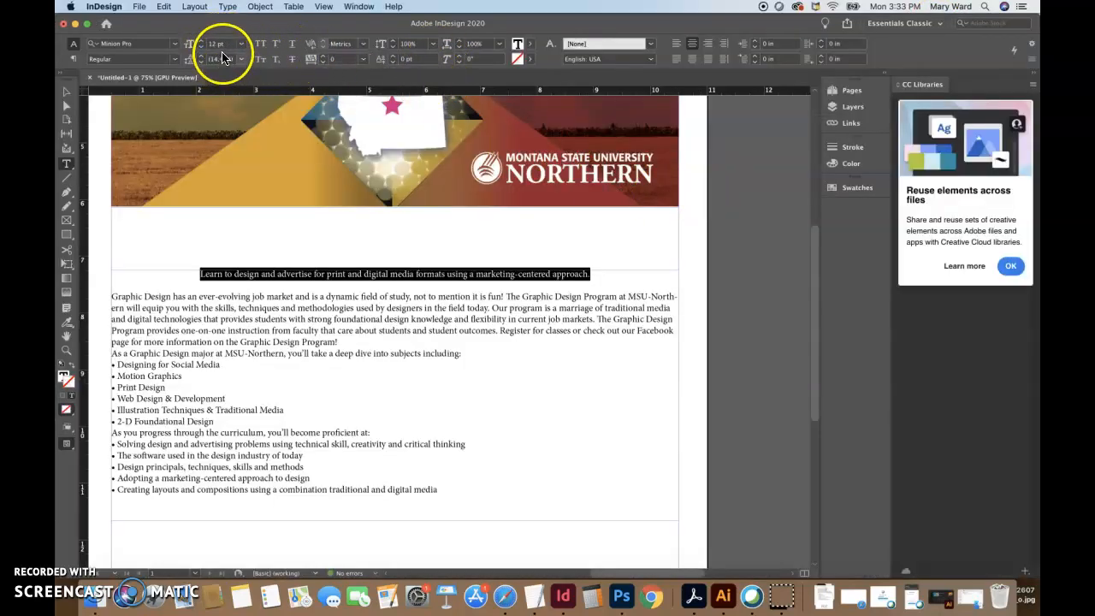
left_click(62, 78)
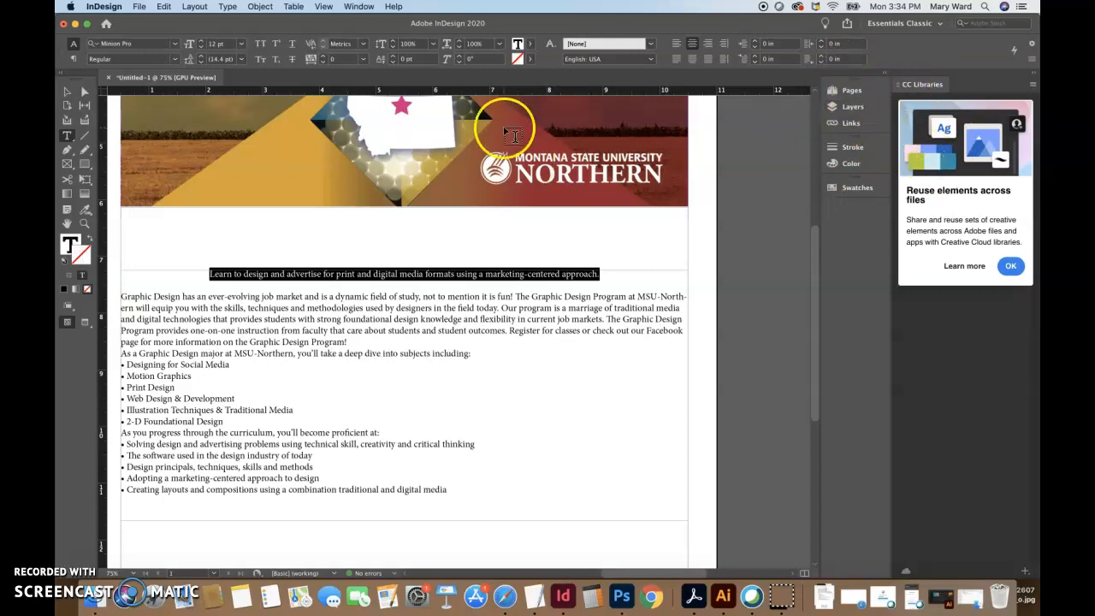
left_click(932, 23)
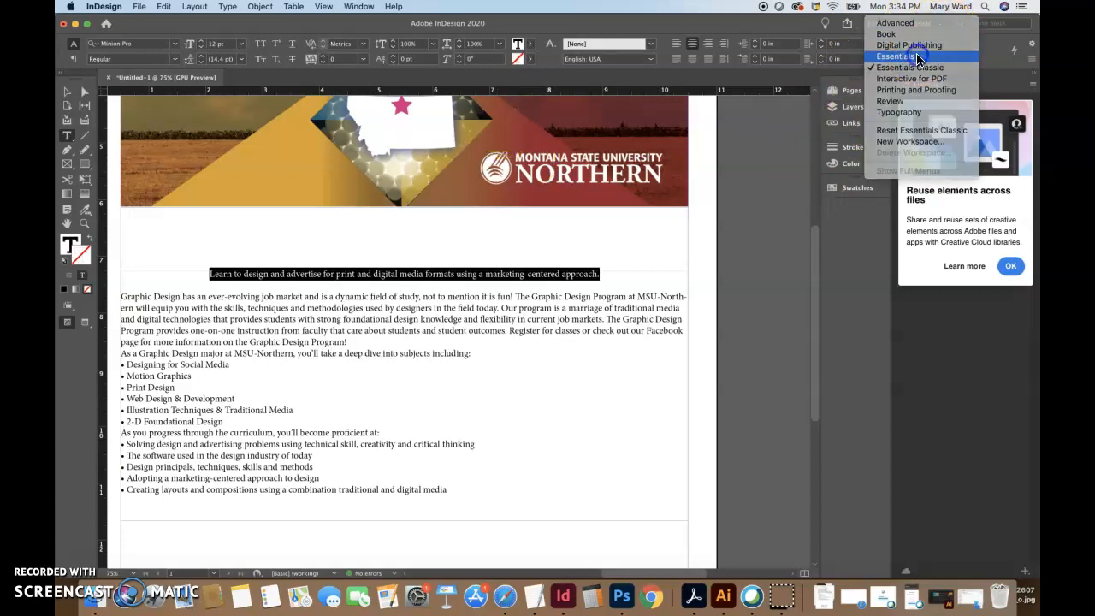
left_click(918, 57)
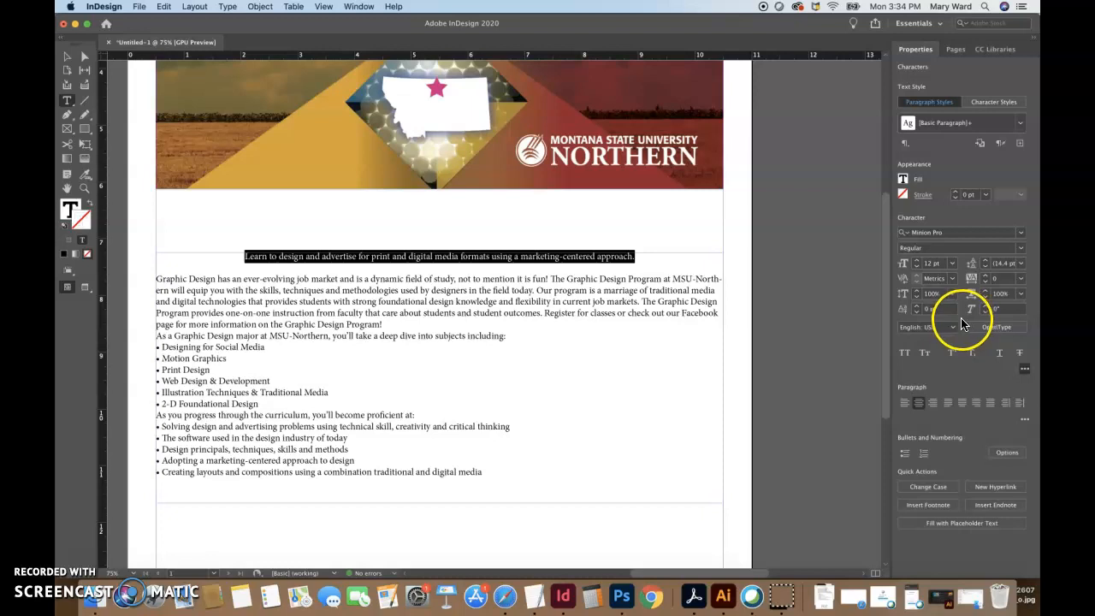
- Increase the font size of the centered opening sentence to 26 pt
left_click(917, 263)
left_click(917, 262)
left_click(917, 263)
left_click(917, 263)
left_click(918, 262)
left_click(917, 263)
left_click(918, 263)
left_click(918, 263)
left_click(917, 263)
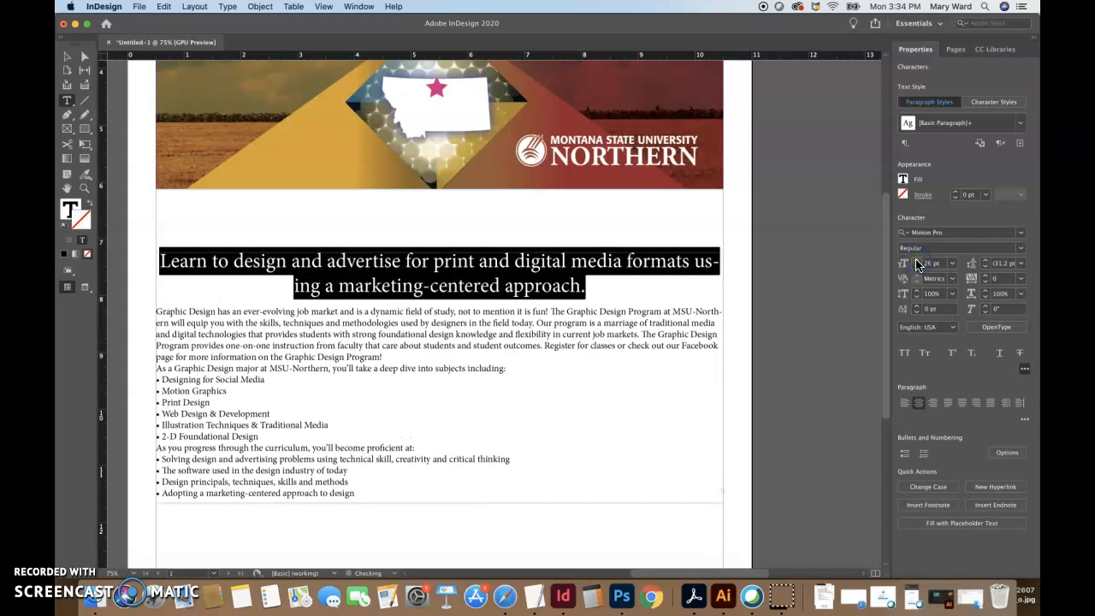
- Insert a forced line break after "media" in the heading, and delete the extra space before "formats"
left_click(623, 263)
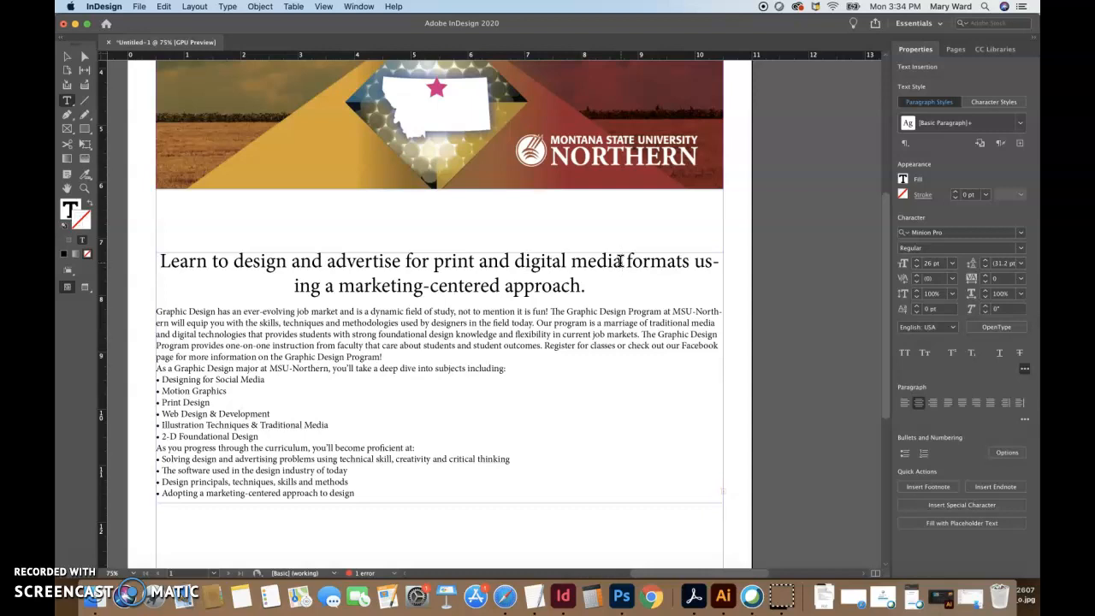
key("shift+Return")
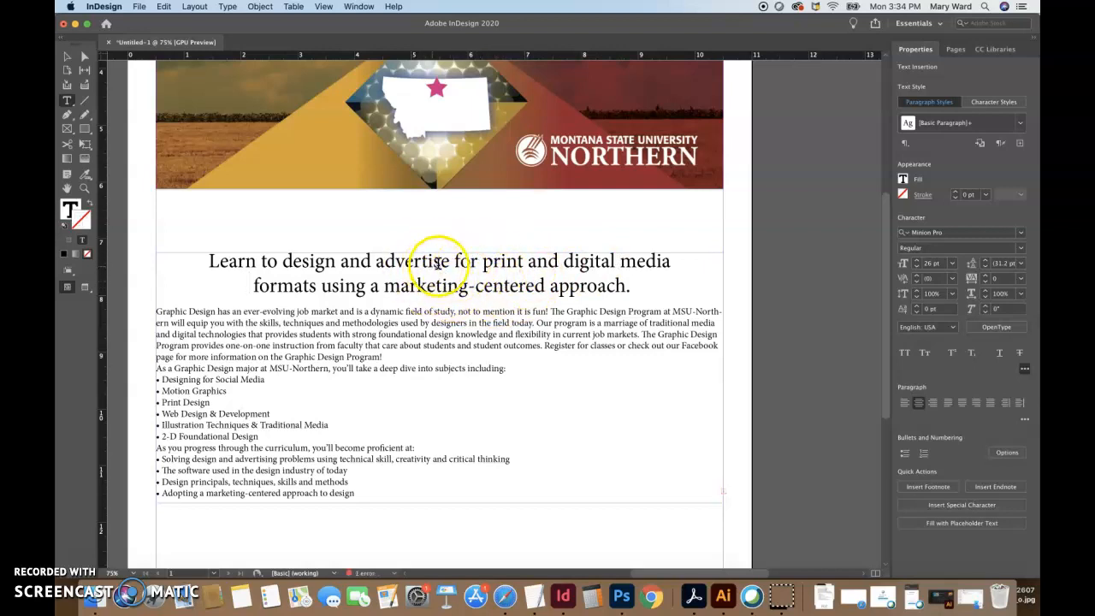
key("BackSpace")
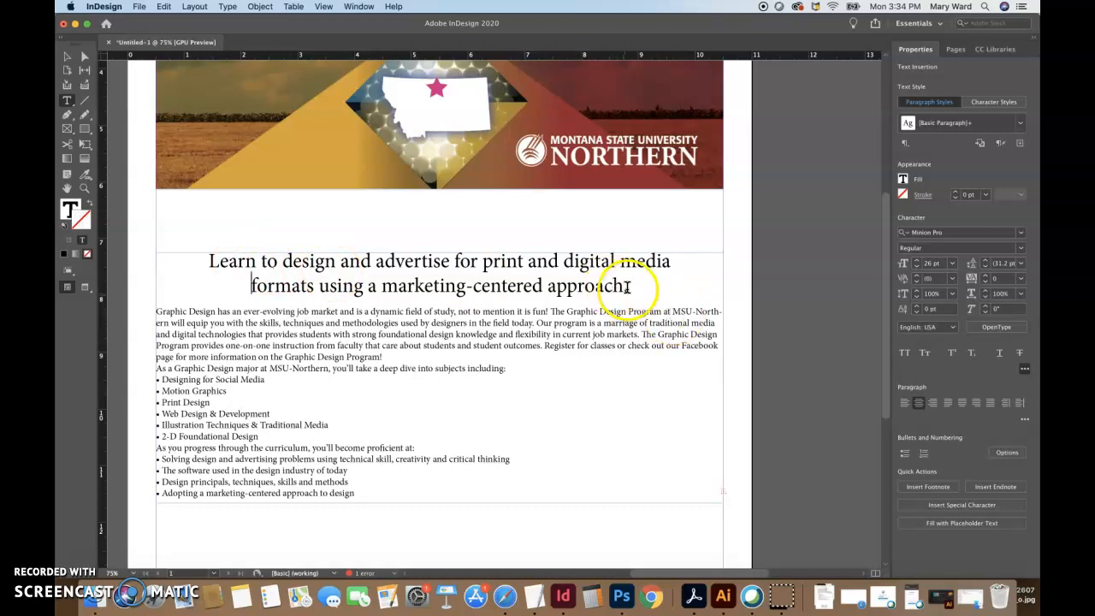
- Select the whole two-line heading above the body copy
left_click_drag(250, 300, 183, 258)
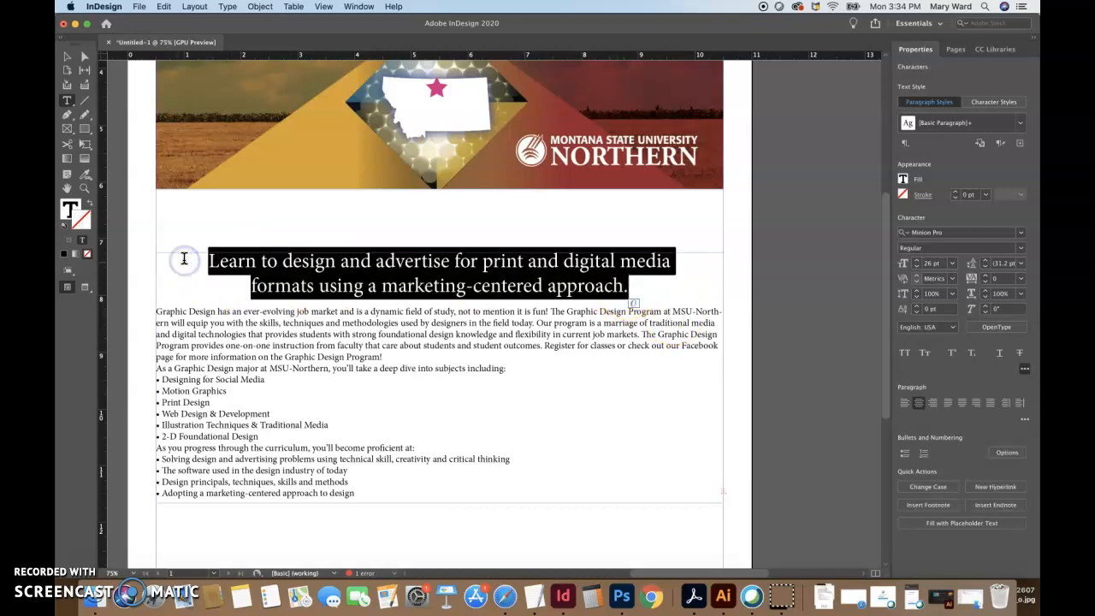